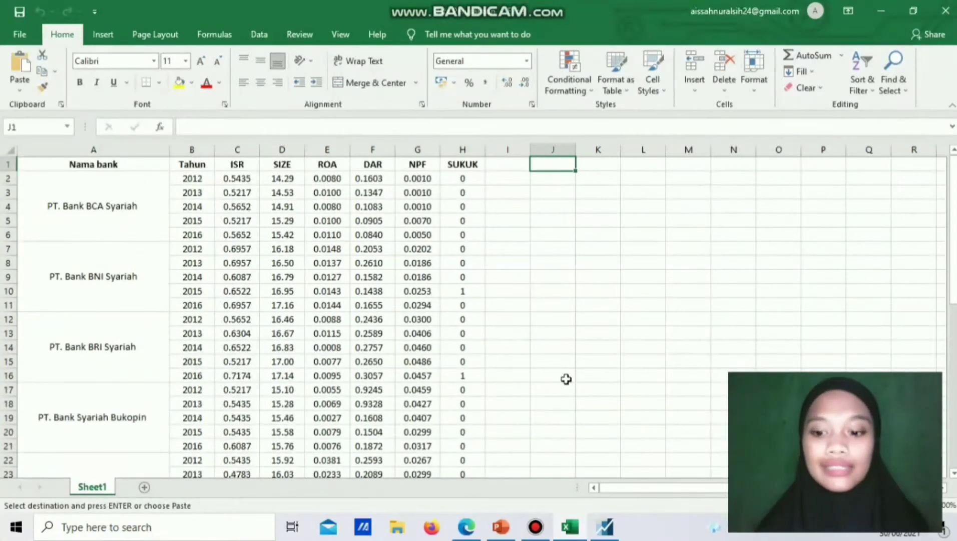
Step: Examine the bank panel data in Sheet1, going along the variable headers and down the ISR column through the yearly rows
{"action": "key", "text": "Left"}
{"action": "key", "text": "Left"}
{"action": "key", "text": "Left"}
{"action": "key", "text": "Left"}
{"action": "key", "text": "Left"}
{"action": "key", "text": "Left"}
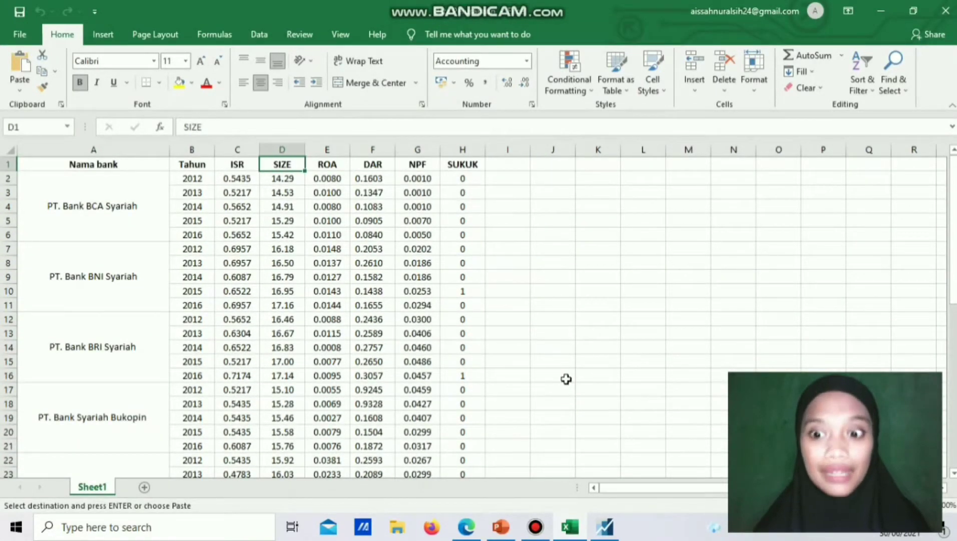
{"action": "key", "text": "Left"}
{"action": "key", "text": "Down"}
{"action": "key", "text": "Down"}
{"action": "key", "text": "Down"}
{"action": "key", "text": "Down"}
{"action": "key", "text": "Down"}
{"action": "key", "text": "Down"}
{"action": "key", "text": "Down"}
{"action": "key", "text": "Down"}
{"action": "key", "text": "Down"}
{"action": "key", "text": "Down"}
{"action": "key", "text": "Down"}
{"action": "key", "text": "Down"}
{"action": "key", "text": "Down"}
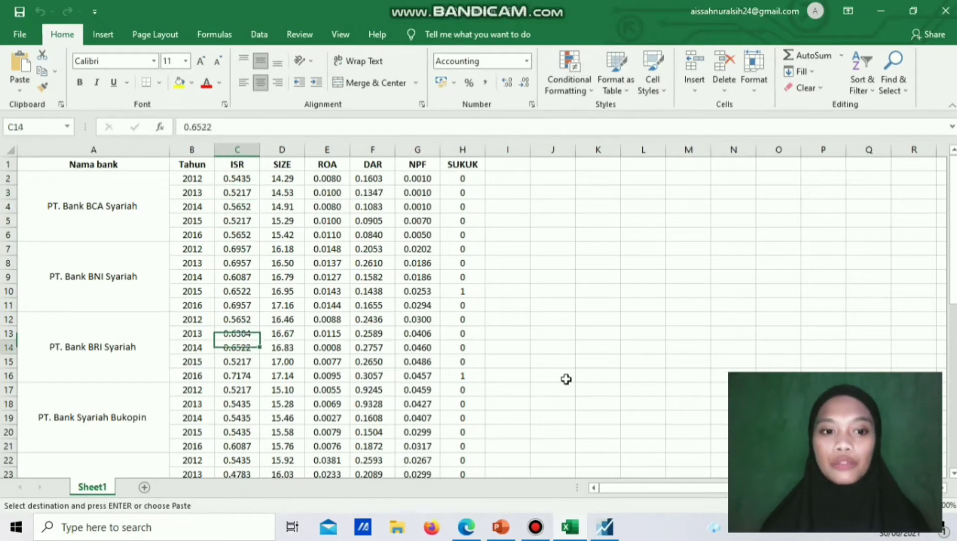
{"action": "key", "text": "Down"}
{"action": "key", "text": "Down"}
{"action": "key", "text": "Down"}
{"action": "key", "text": "Down"}
{"action": "key", "text": "Down"}
{"action": "key", "text": "Down"}
{"action": "key", "text": "Down"}
{"action": "key", "text": "Down"}
{"action": "key", "text": "Down"}
{"action": "key", "text": "Down"}
{"action": "key", "text": "Down"}
{"action": "key", "text": "Down"}
{"action": "key", "text": "Down"}
{"action": "key", "text": "Down"}
{"action": "key", "text": "Down"}
{"action": "key", "text": "Down"}
{"action": "key", "text": "Down"}
{"action": "key", "text": "Up"}
{"action": "key", "text": "Up"}
{"action": "key", "text": "Up"}
{"action": "key", "text": "Up"}
{"action": "key", "text": "Up"}
{"action": "key", "text": "Up"}
{"action": "key", "text": "Up"}
{"action": "key", "text": "Up"}
{"action": "key", "text": "Up"}
{"action": "key", "text": "Up"}
{"action": "key", "text": "Up"}
{"action": "key", "text": "Up"}
{"action": "key", "text": "Up"}
{"action": "key", "text": "Up"}
{"action": "key", "text": "Up"}
{"action": "key", "text": "Up"}
{"action": "key", "text": "Up"}
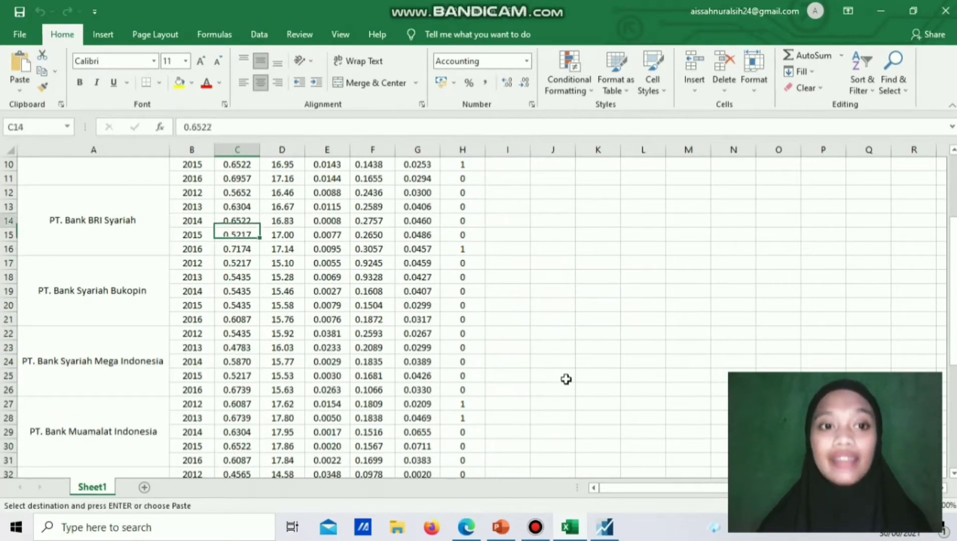
{"action": "key", "text": "ctrl+Up"}
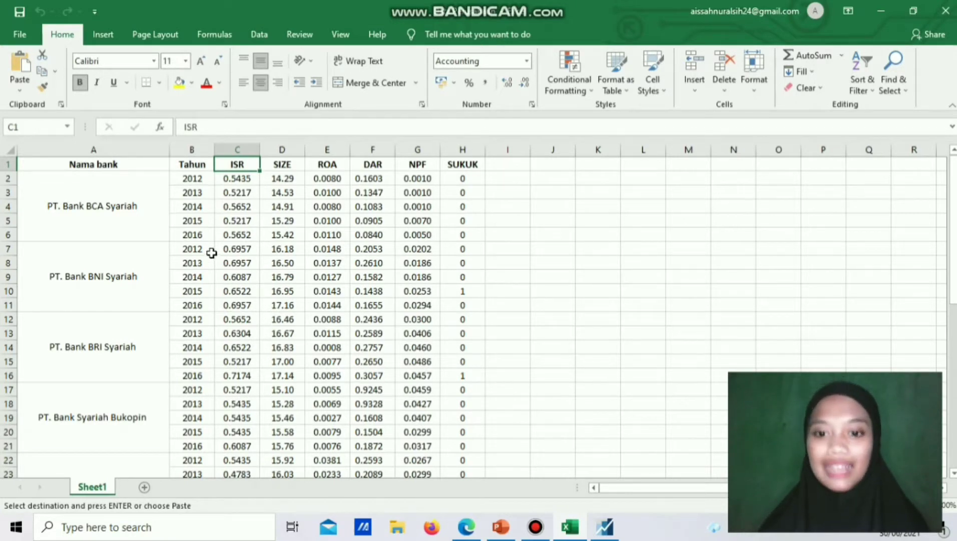
Step: Switch to the PowerPoint presentation and show slide 3, "Tahap 1: input data ke eviews"
{"action": "mouse_move", "coordinate": [618, 537]}
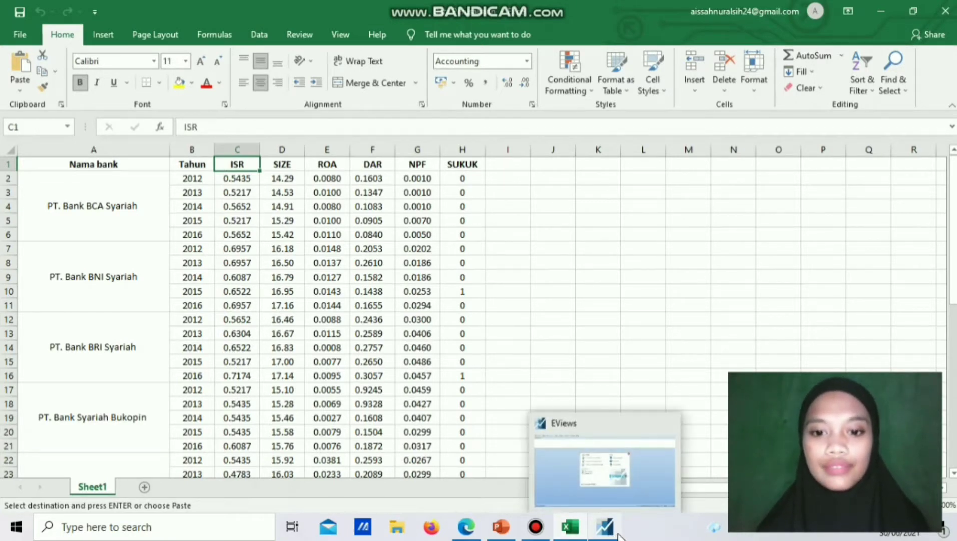
{"action": "mouse_move", "coordinate": [501, 526]}
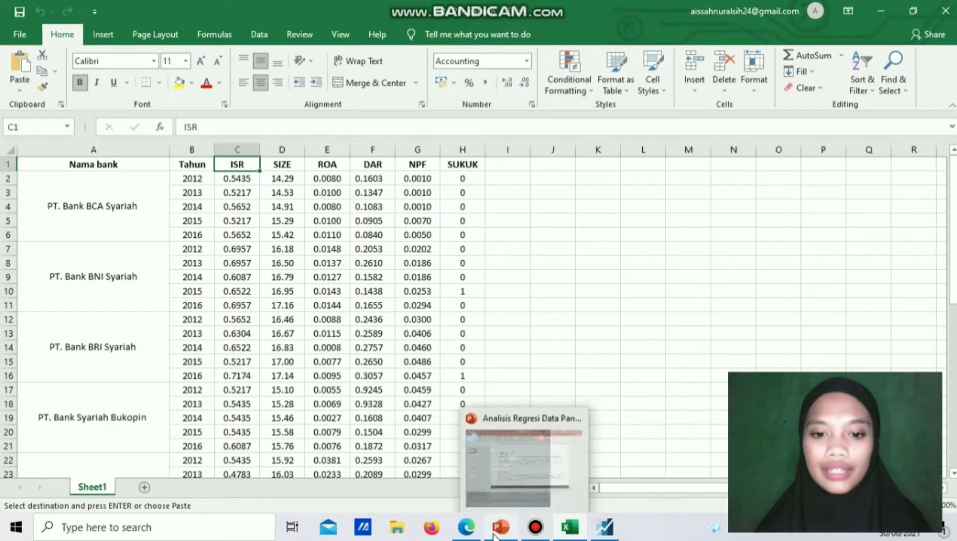
{"action": "left_click", "coordinate": [521, 477]}
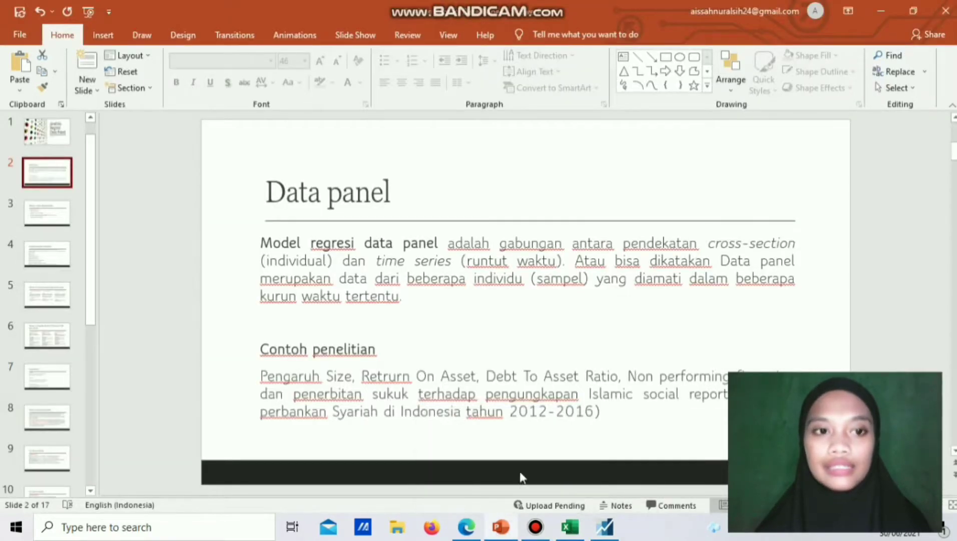
{"action": "left_click", "coordinate": [68, 225]}
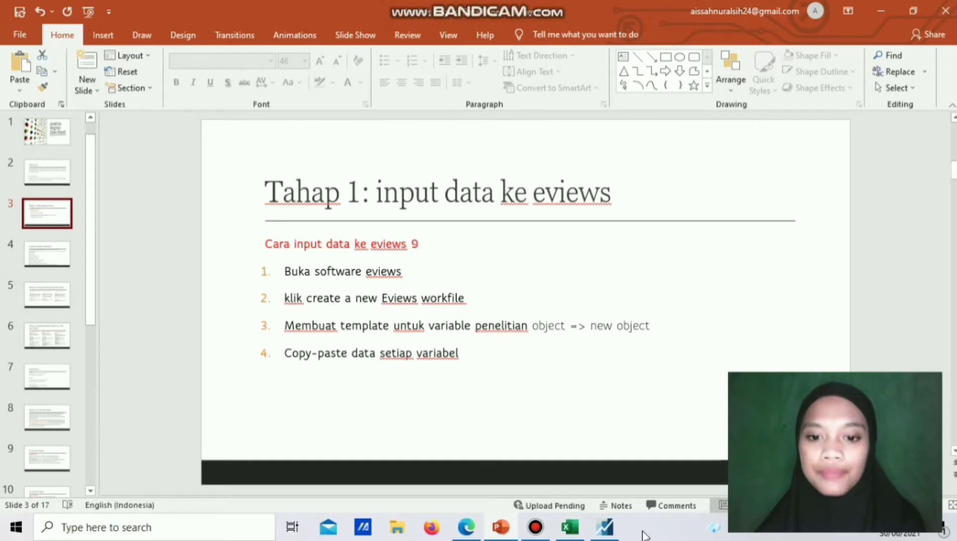
Step: Switch to EViews and start a new workfile with a Balanced Panel structure and Annual frequency
{"action": "mouse_move", "coordinate": [605, 526]}
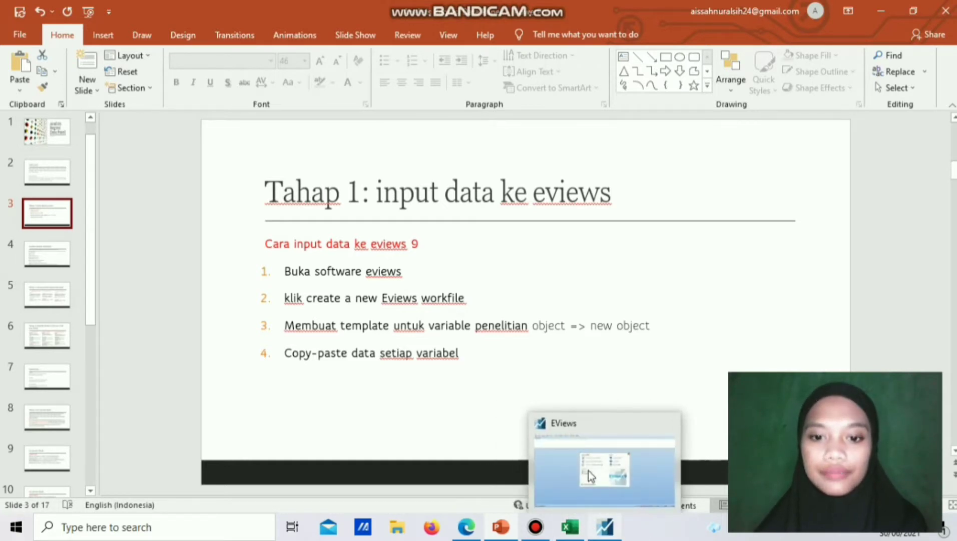
{"action": "left_click", "coordinate": [588, 471]}
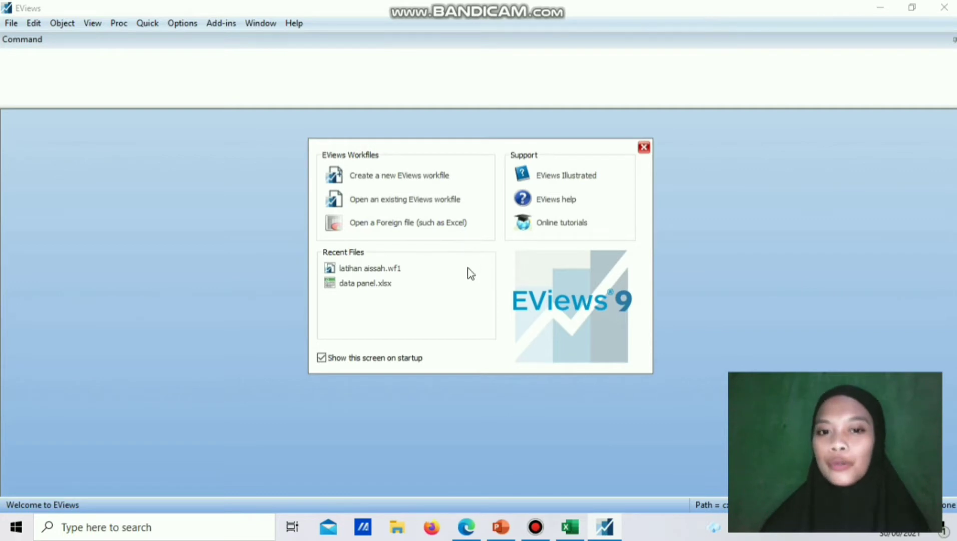
{"action": "left_click", "coordinate": [392, 176]}
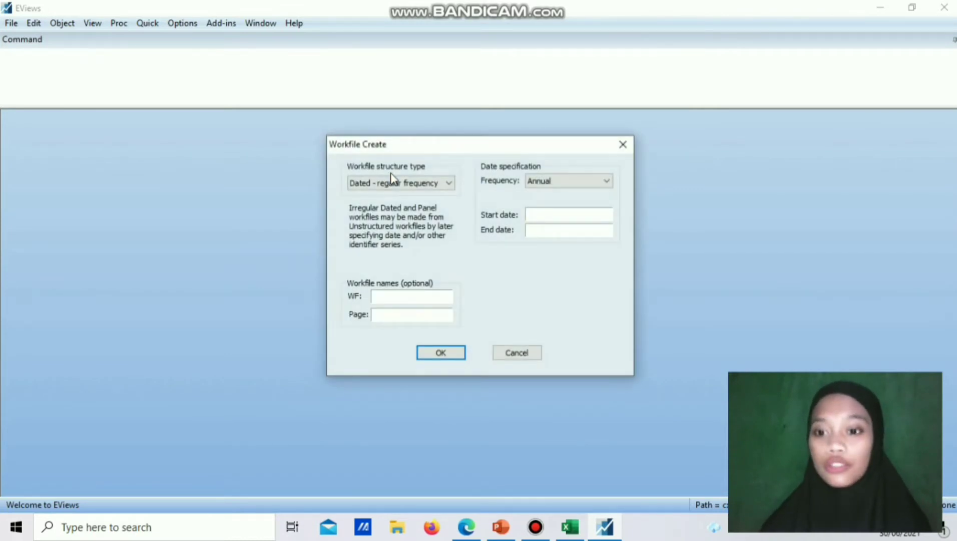
{"action": "left_click", "coordinate": [399, 186]}
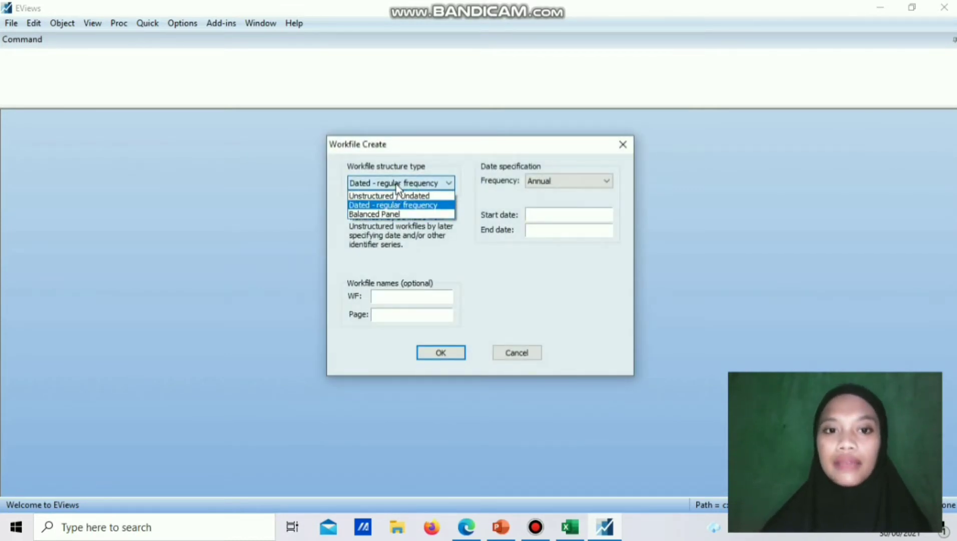
{"action": "left_click", "coordinate": [396, 214]}
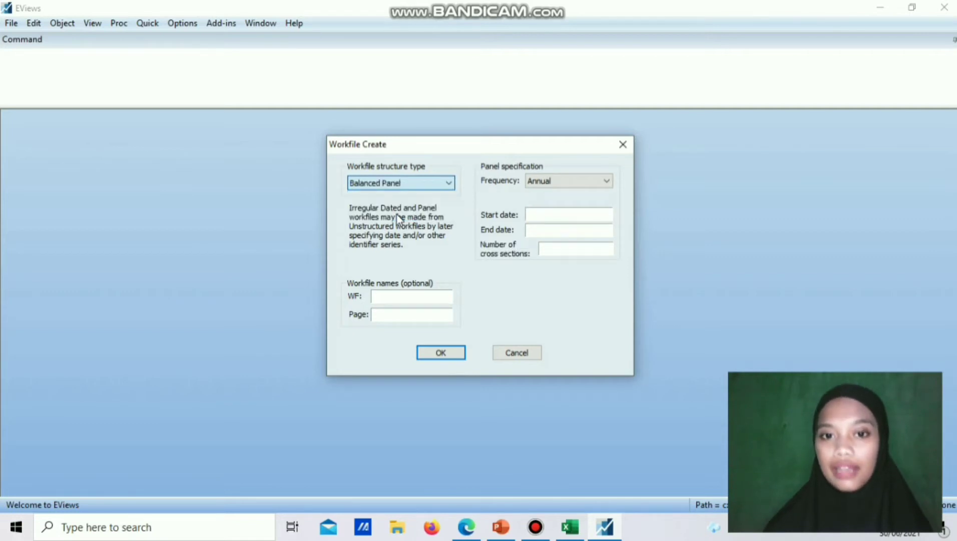
{"action": "left_click", "coordinate": [580, 182]}
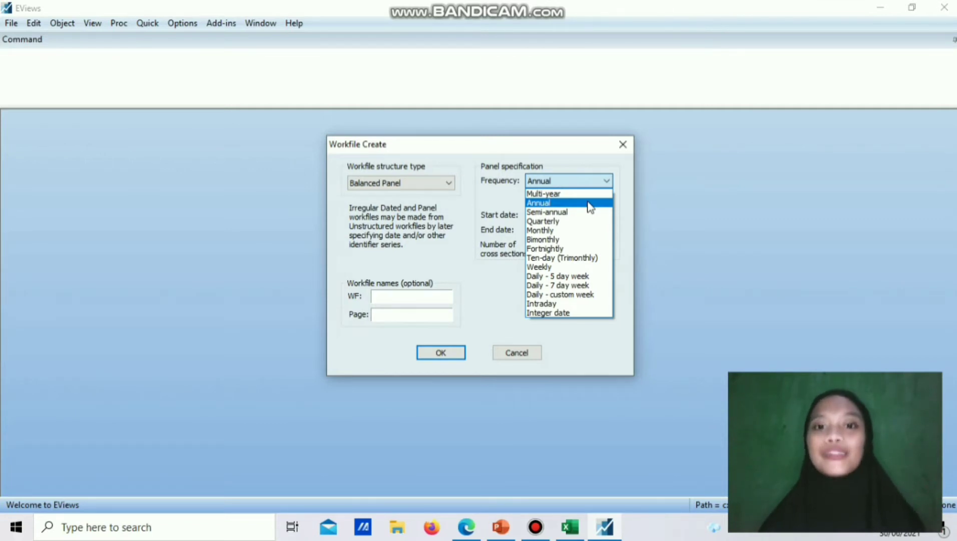
{"action": "left_click", "coordinate": [589, 204]}
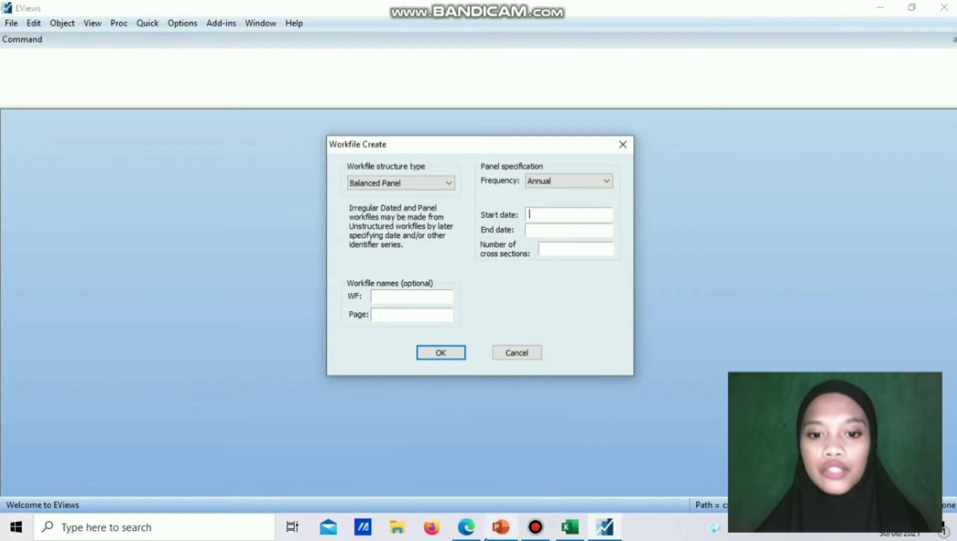
Step: Set the panel's start date to 2012, end date to 2016 and number of cross sections to 9
{"action": "type", "text": "2012"}
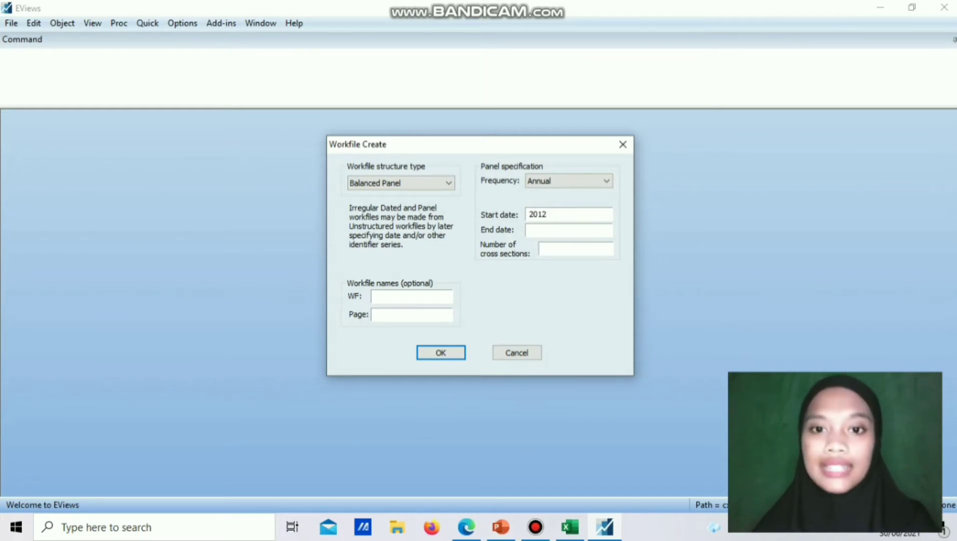
{"action": "left_click", "coordinate": [562, 229]}
{"action": "type", "text": "2016"}
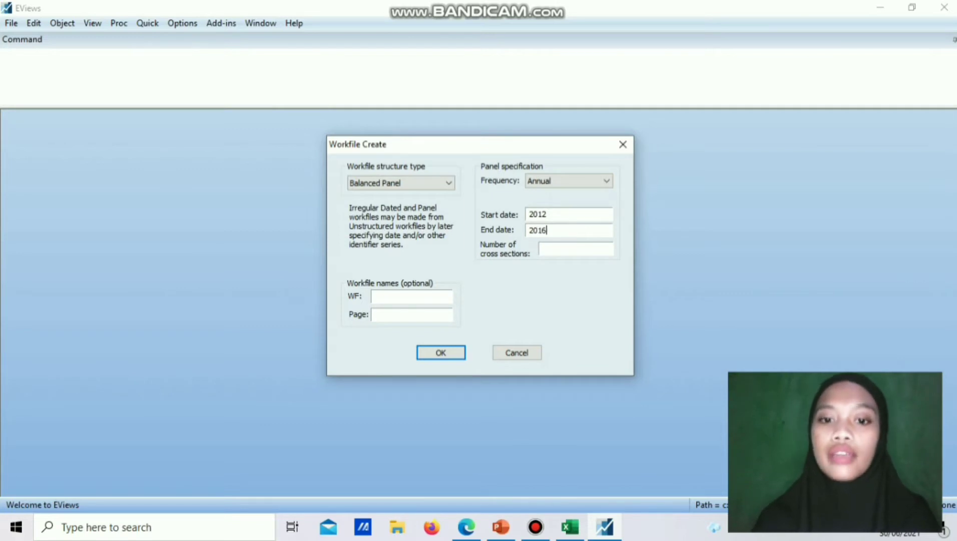
{"action": "left_click", "coordinate": [568, 251]}
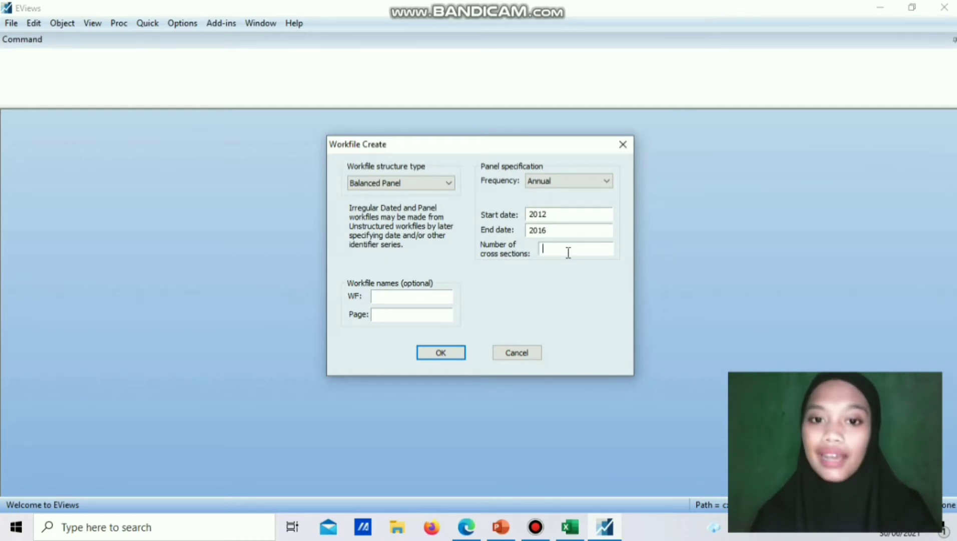
{"action": "type", "text": "9"}
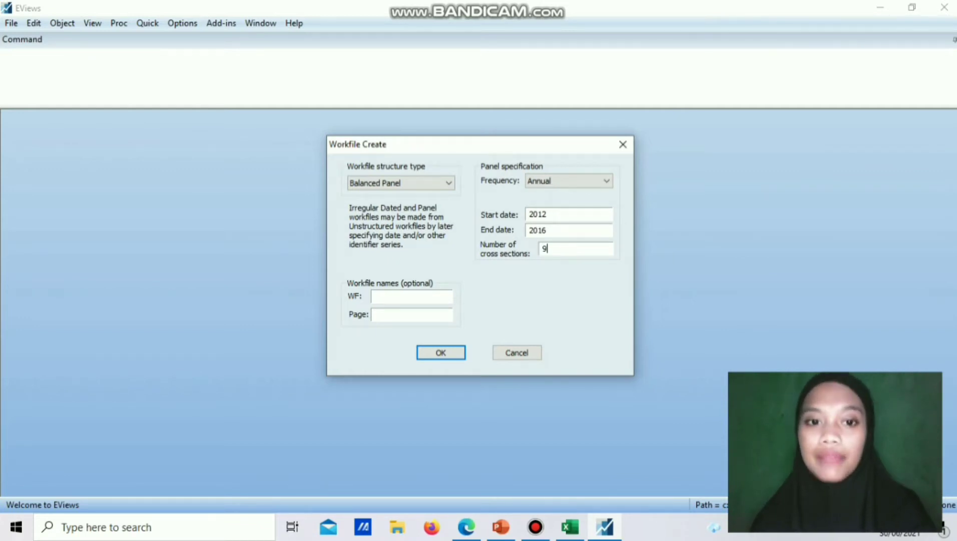
Step: Name the workfile LATIHAN and create it
{"action": "left_click", "coordinate": [414, 295]}
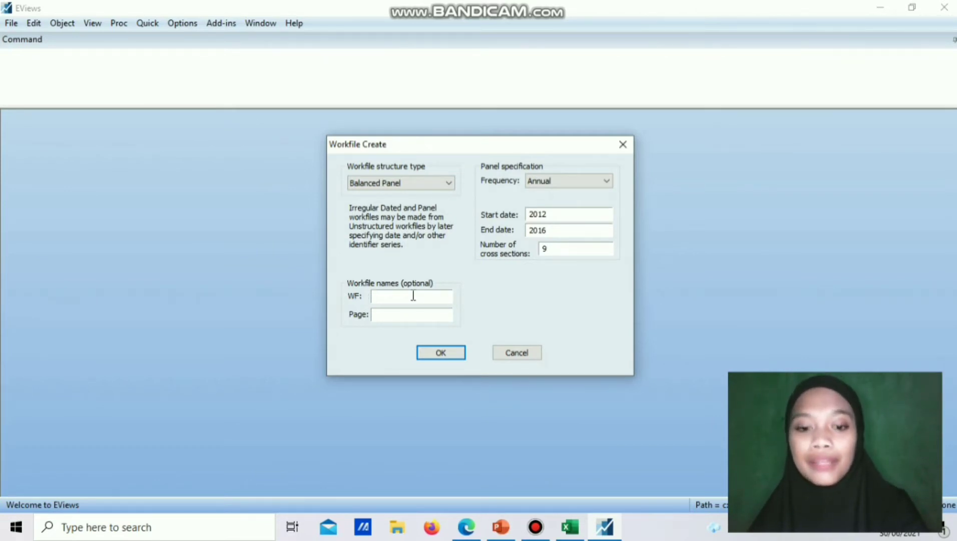
{"action": "type", "text": "LATIH"}
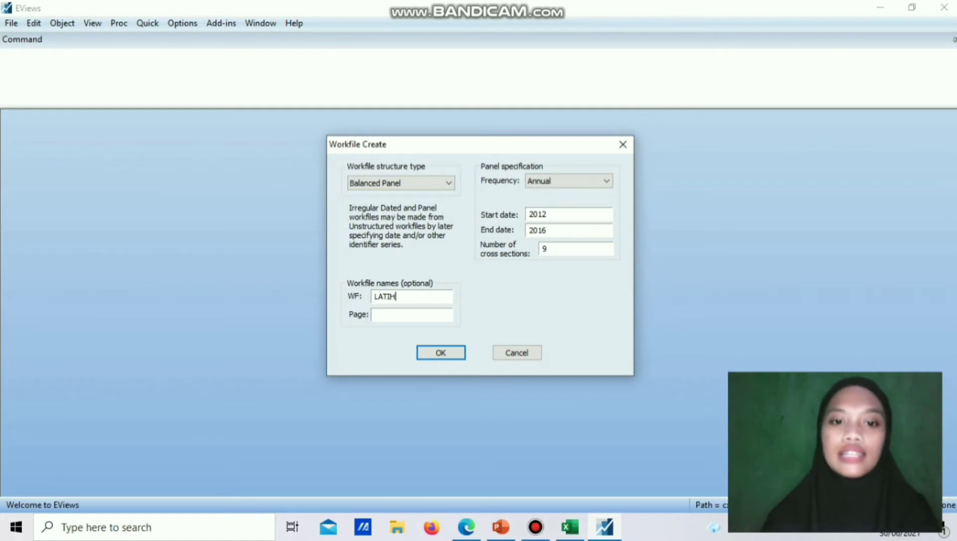
{"action": "type", "text": "AN"}
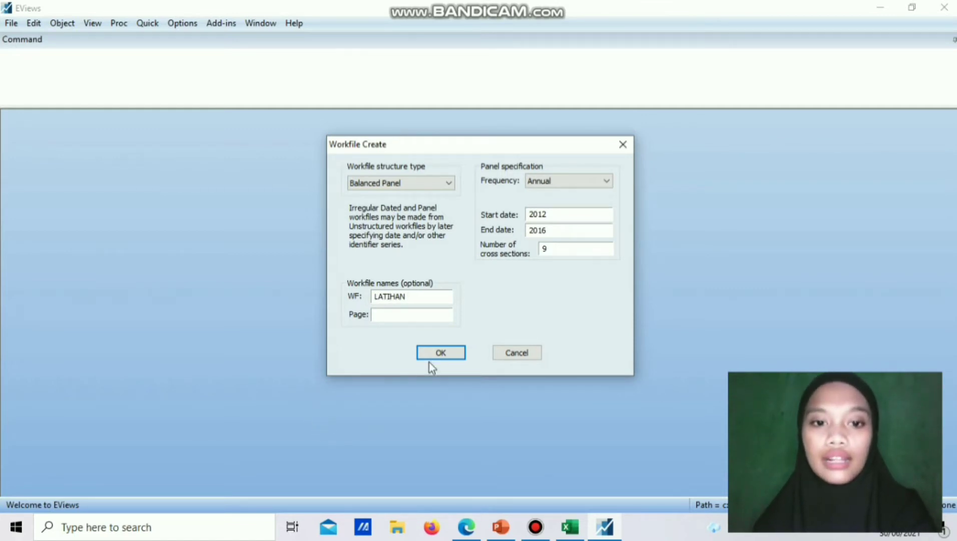
{"action": "left_click", "coordinate": [453, 351]}
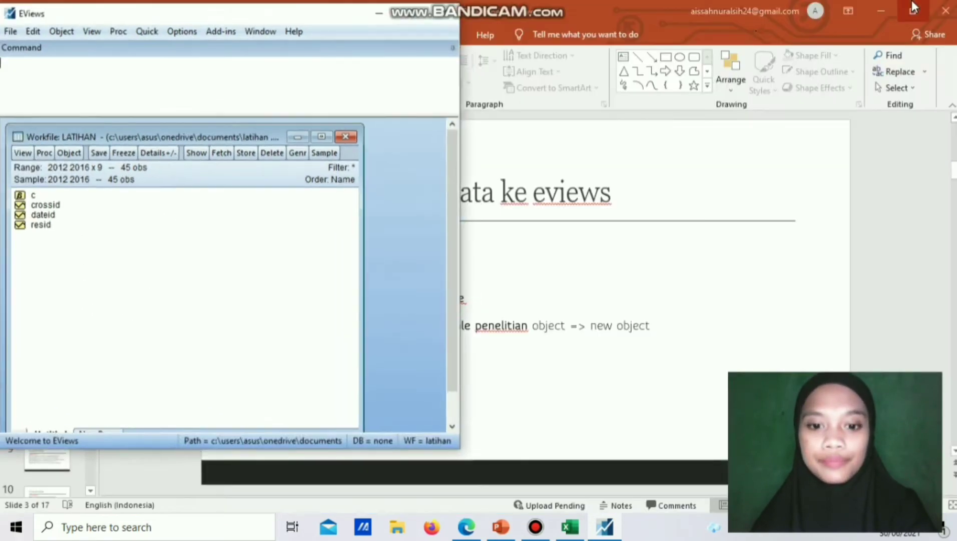
Step: Arrange the EViews and PowerPoint windows side by side at full height, with the Excel window minimized
{"action": "left_click", "coordinate": [912, 7]}
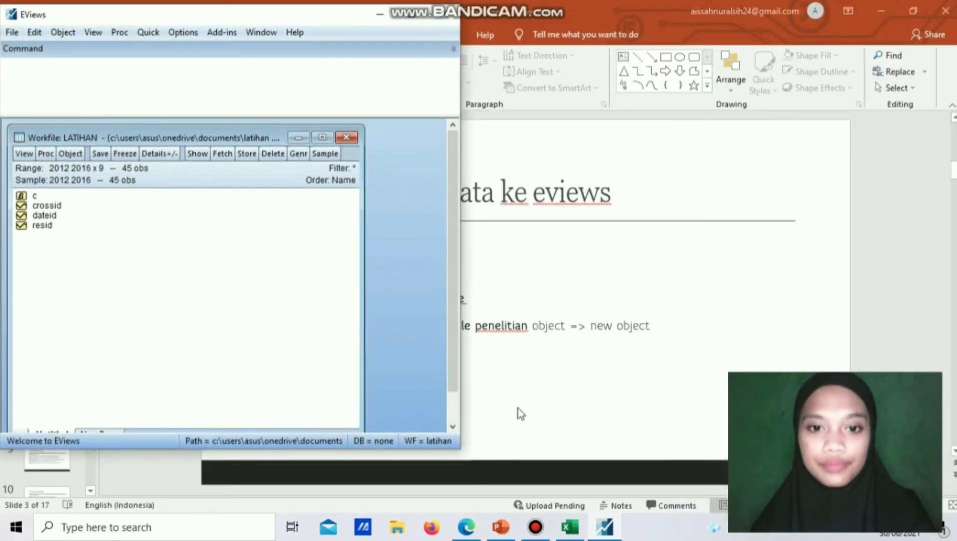
{"action": "left_click", "coordinate": [912, 3]}
{"action": "left_click", "coordinate": [912, 2]}
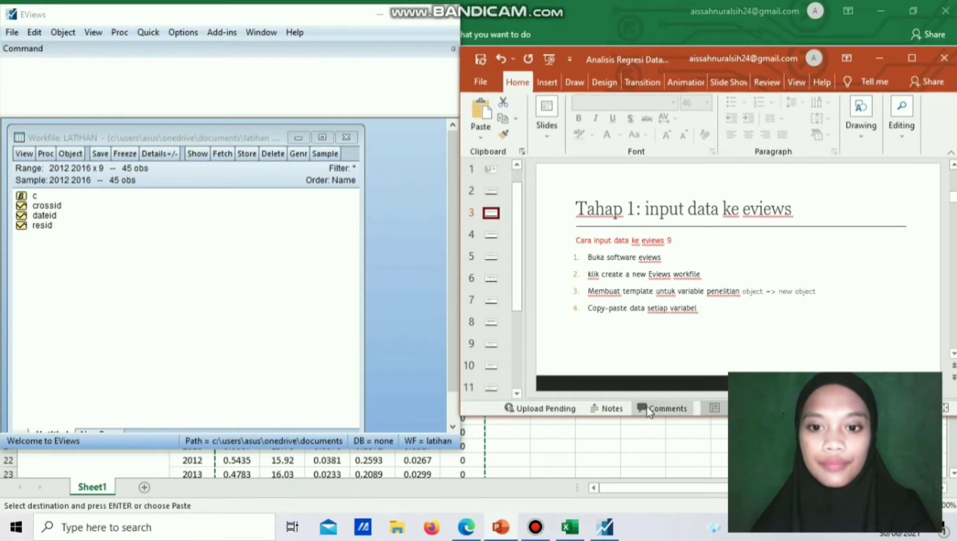
{"action": "left_click", "coordinate": [879, 8]}
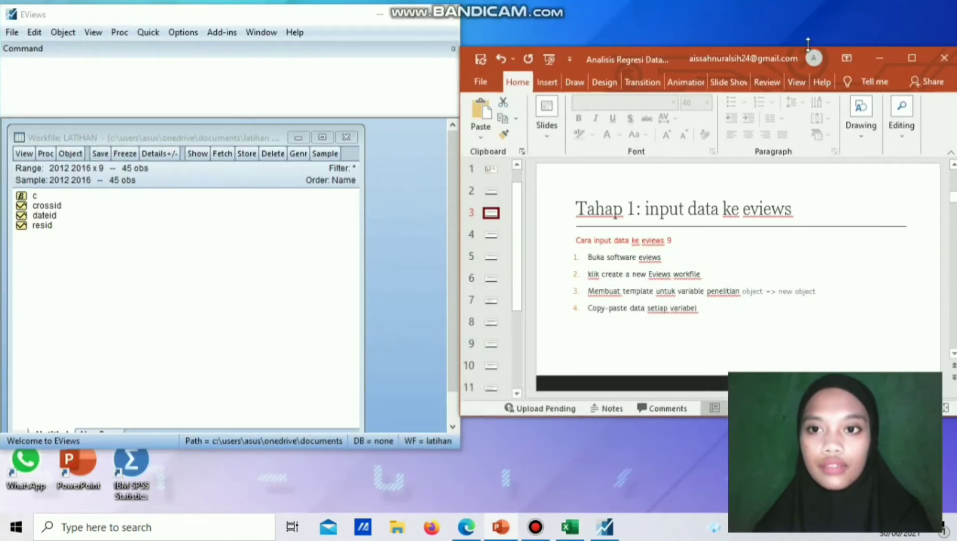
{"action": "double_click", "coordinate": [807, 44]}
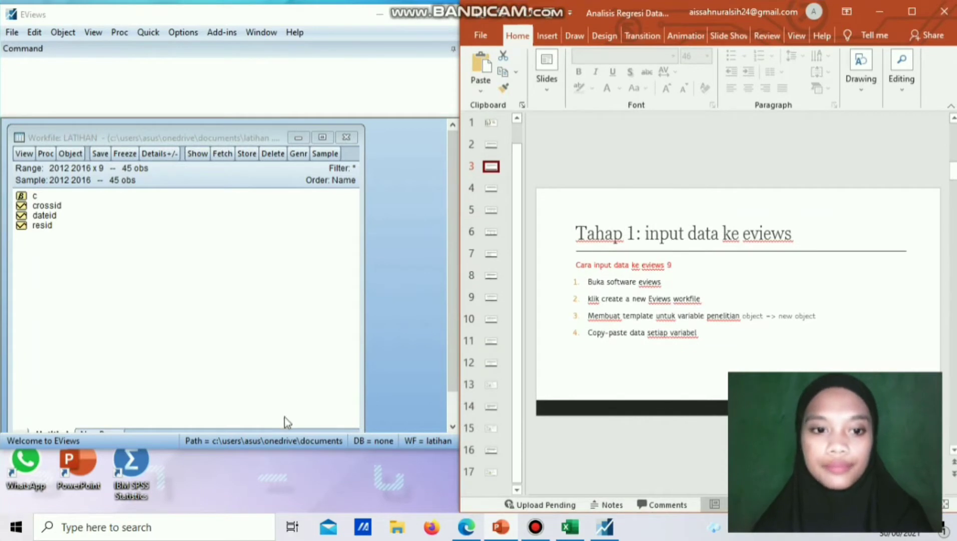
{"action": "left_click_drag", "start_coordinate": [284, 447], "coordinate": [282, 510]}
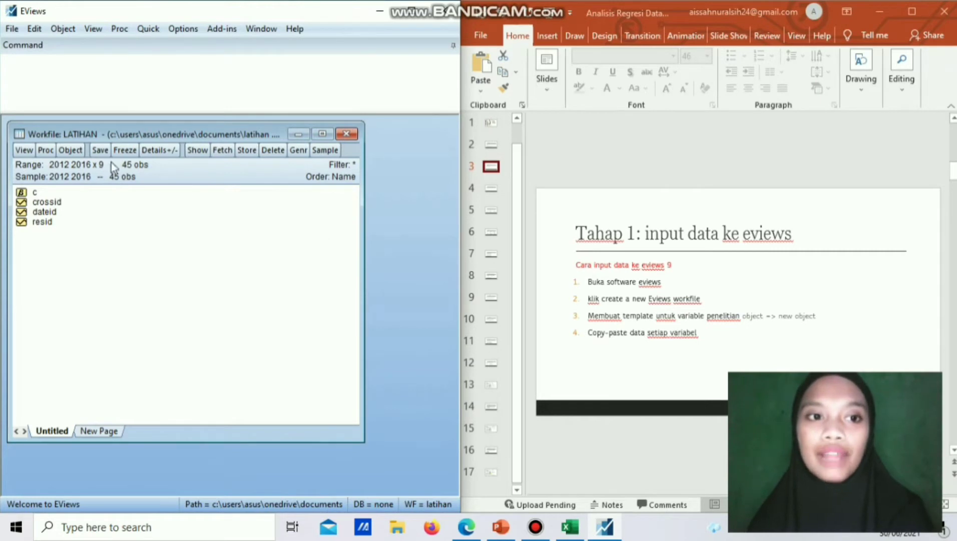
Step: Create a new Series object named SIZE in the LATIHAN workfile
{"action": "left_click", "coordinate": [78, 149]}
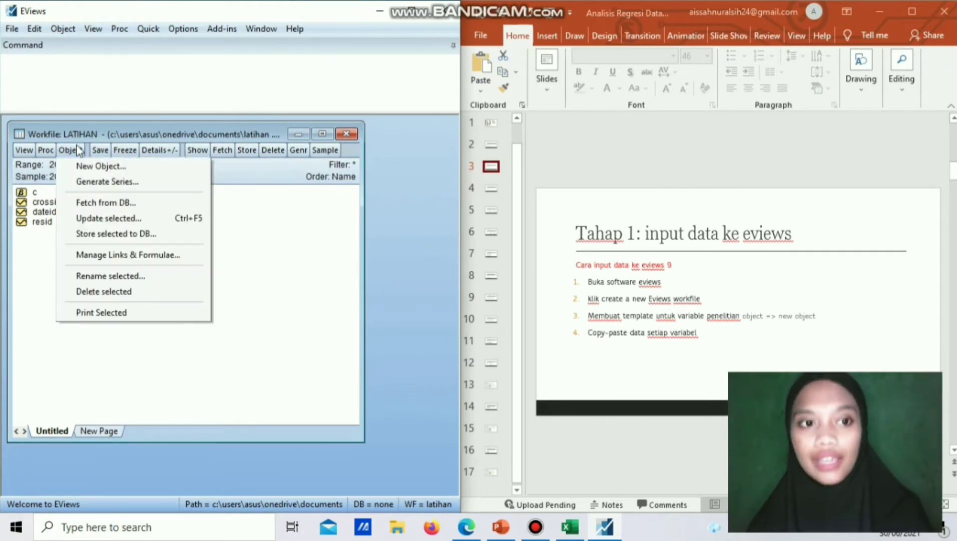
{"action": "left_click", "coordinate": [90, 166]}
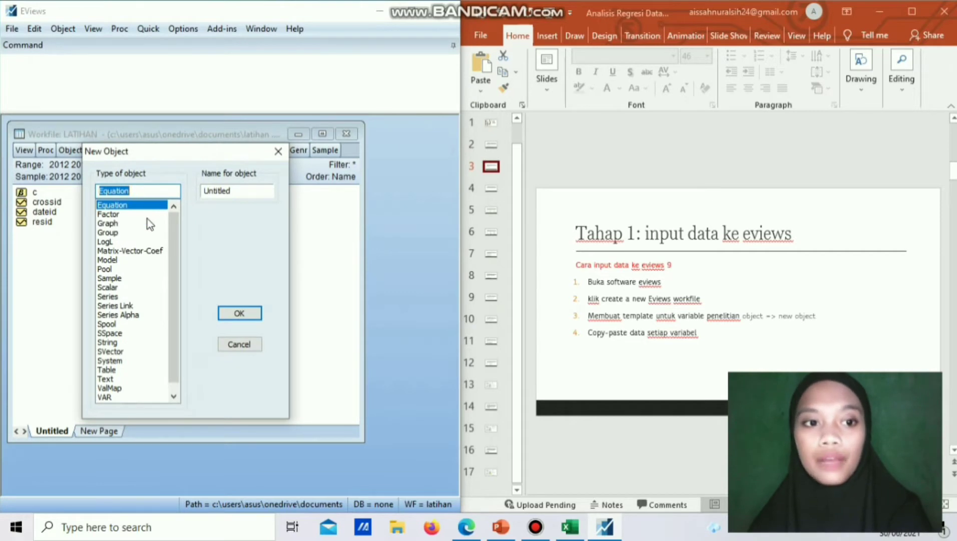
{"action": "left_click", "coordinate": [120, 296]}
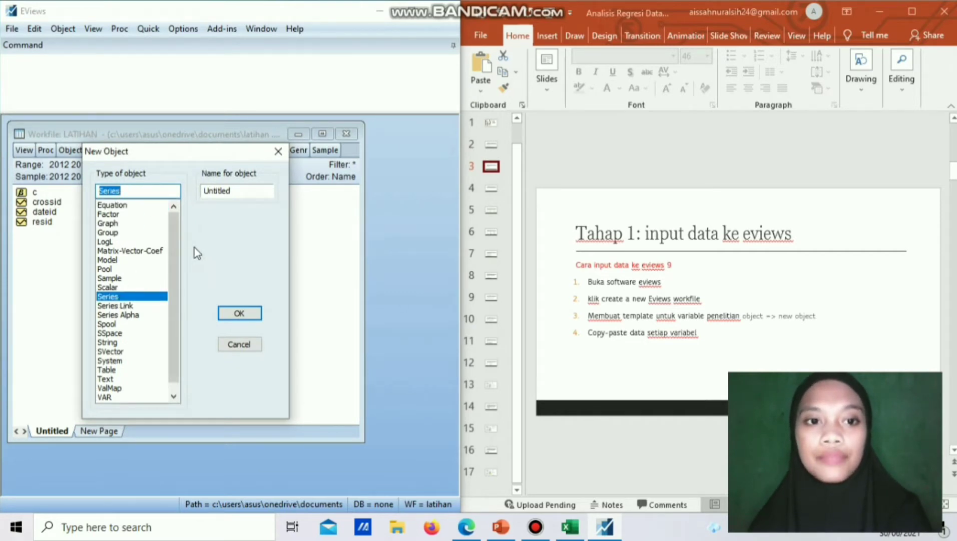
{"action": "left_click_drag", "start_coordinate": [268, 192], "coordinate": [178, 179]}
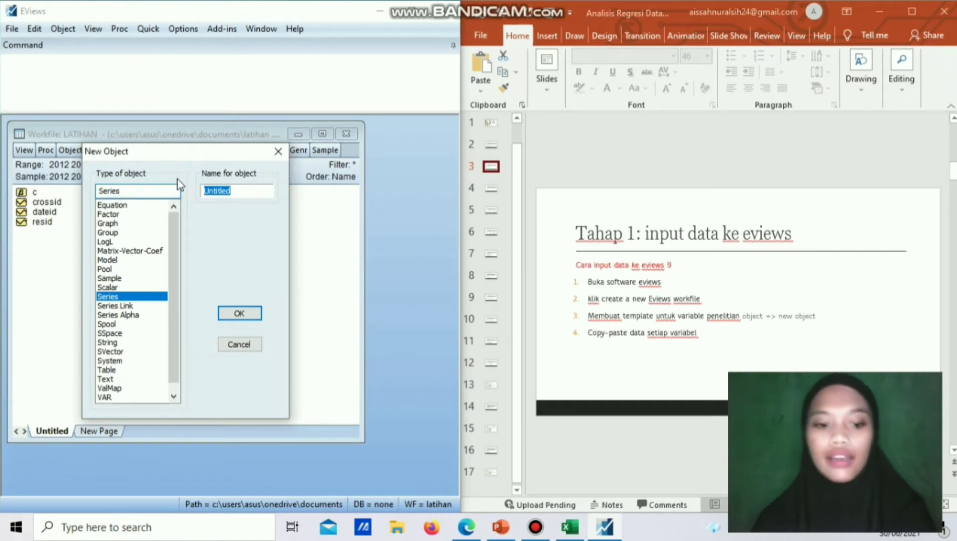
{"action": "type", "text": "SIZE"}
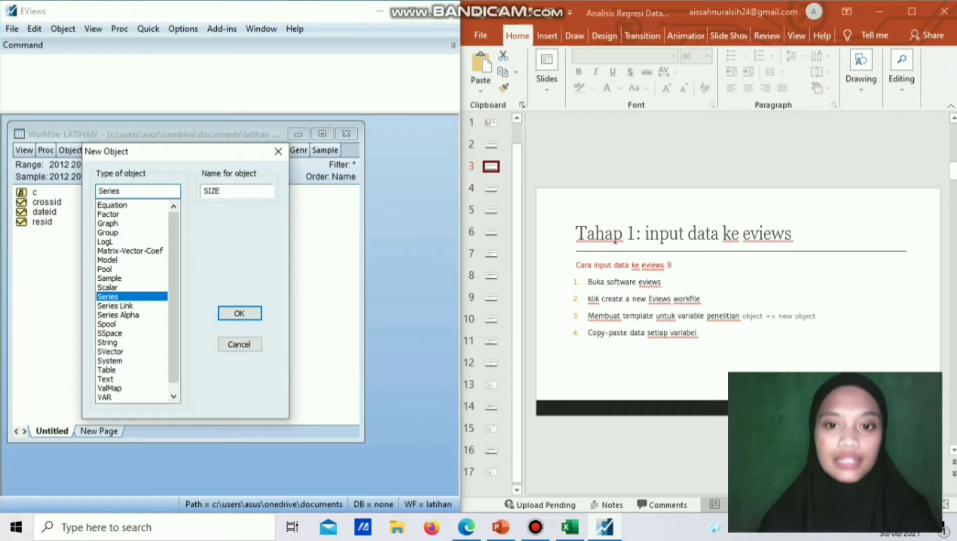
{"action": "left_click", "coordinate": [225, 315]}
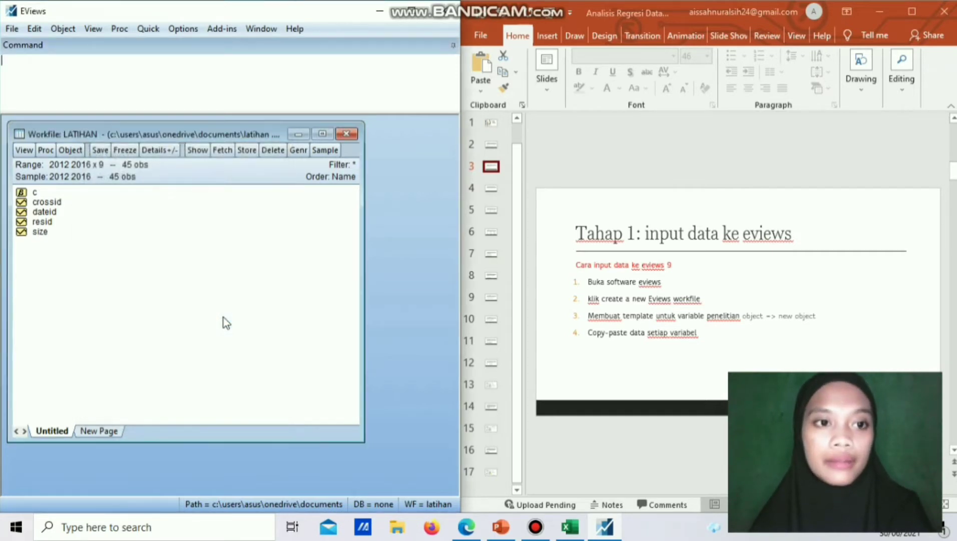
Step: Create a new Series object named ROA in the LATIHAN workfile
{"action": "left_click", "coordinate": [73, 153]}
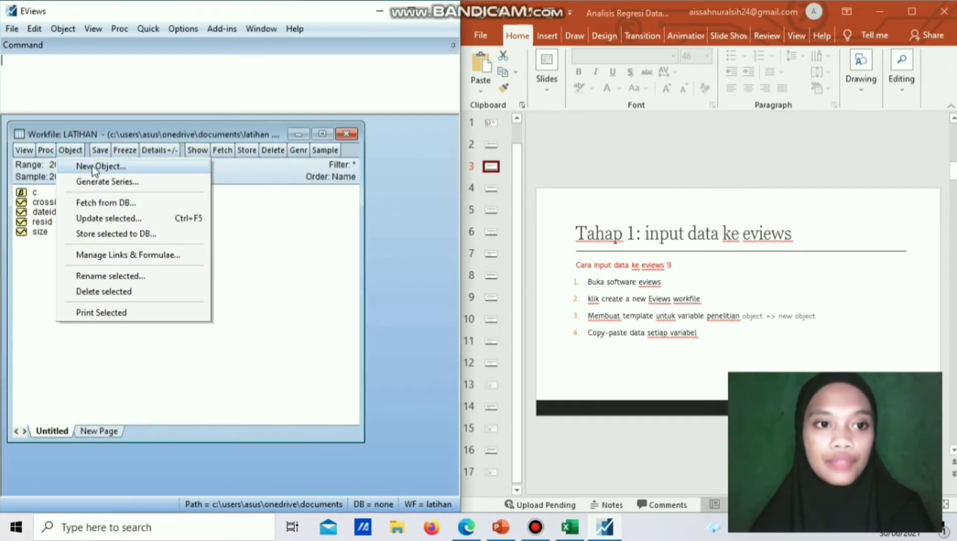
{"action": "left_click", "coordinate": [98, 166]}
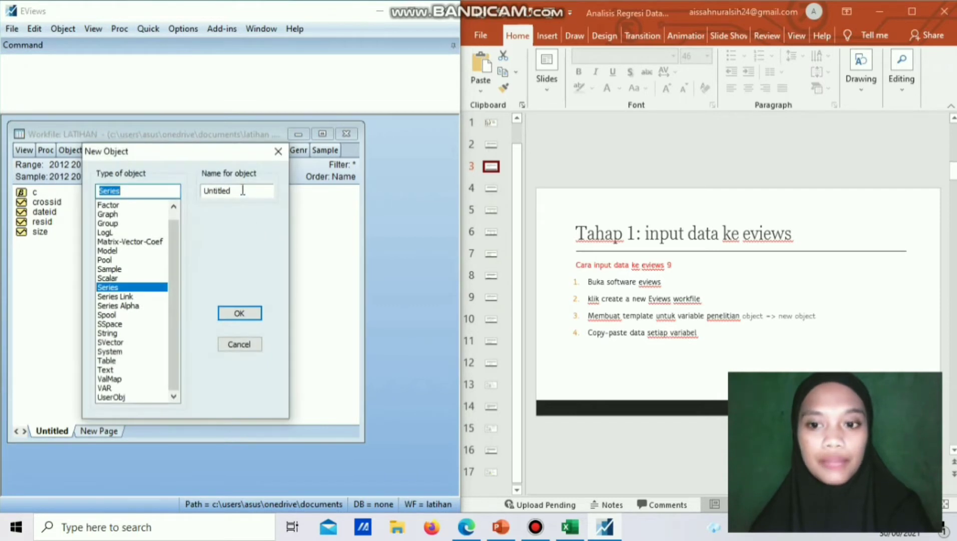
{"action": "key", "text": "Tab"}
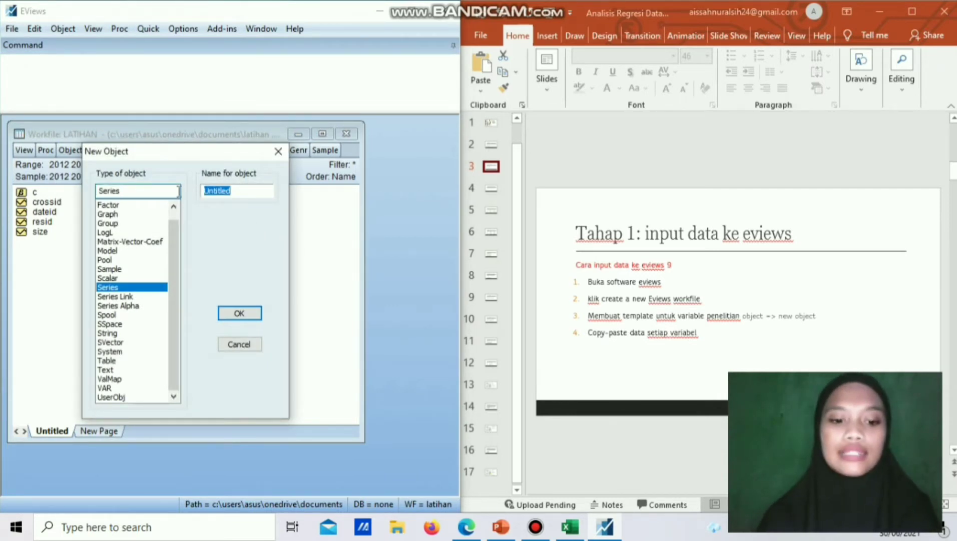
{"action": "type", "text": "ROA"}
{"action": "key", "text": "Return"}
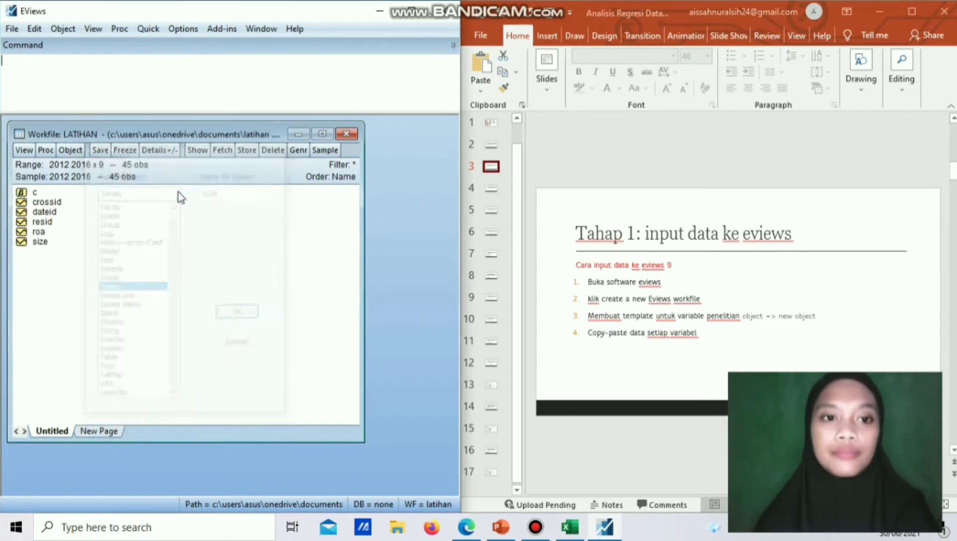
Step: Create a new Series object named DAR in the LATIHAN workfile
{"action": "left_click", "coordinate": [72, 149]}
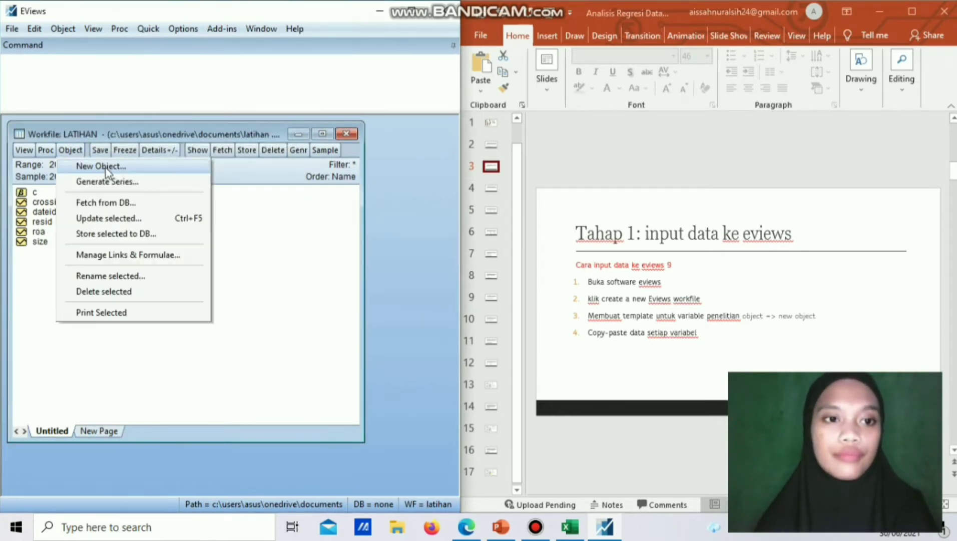
{"action": "left_click", "coordinate": [103, 165]}
{"action": "left_click_drag", "start_coordinate": [245, 190], "coordinate": [160, 185]}
{"action": "type", "text": "DAR"}
{"action": "key", "text": "Return"}
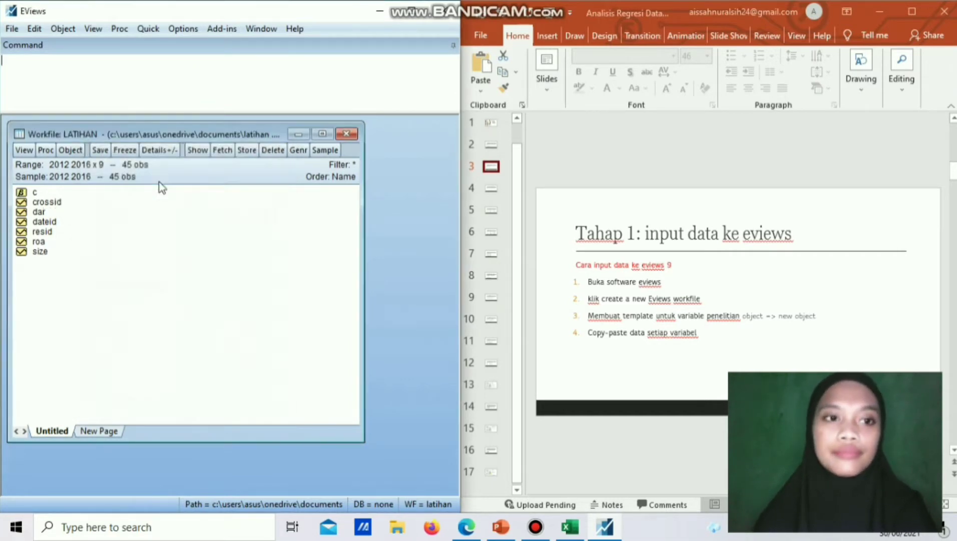
Step: Create a new Series object named NPF in the LATIHAN workfile
{"action": "left_click", "coordinate": [80, 149]}
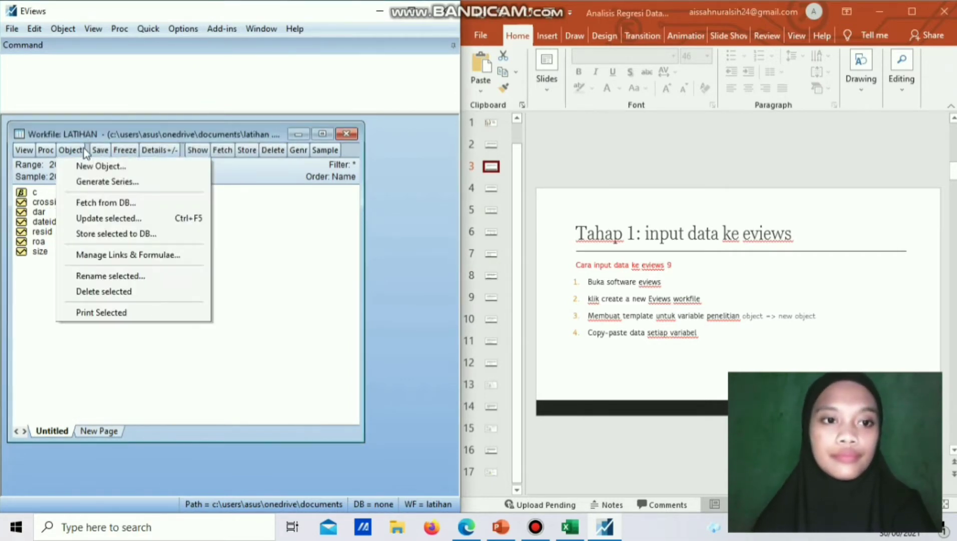
{"action": "left_click", "coordinate": [105, 165]}
{"action": "left_click_drag", "start_coordinate": [241, 195], "coordinate": [199, 191]}
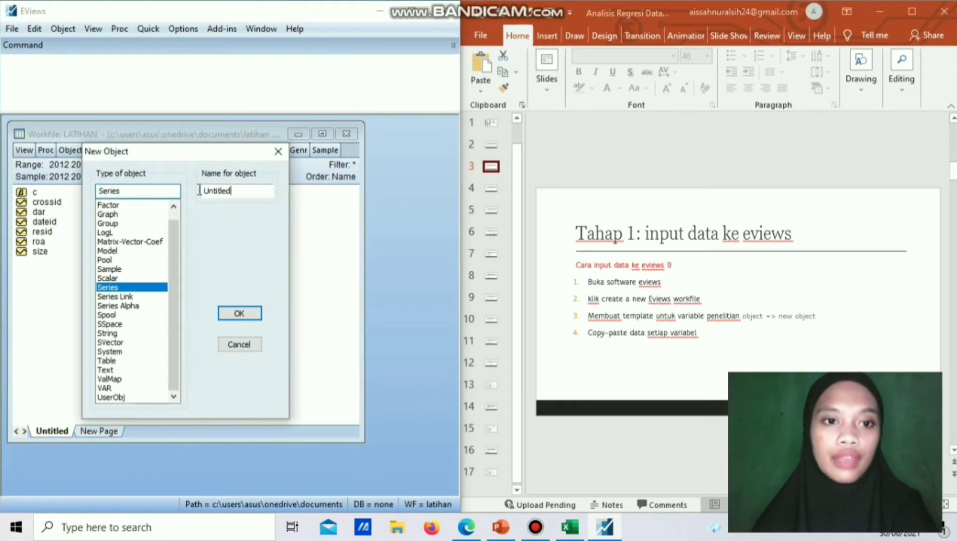
{"action": "type", "text": "NP"}
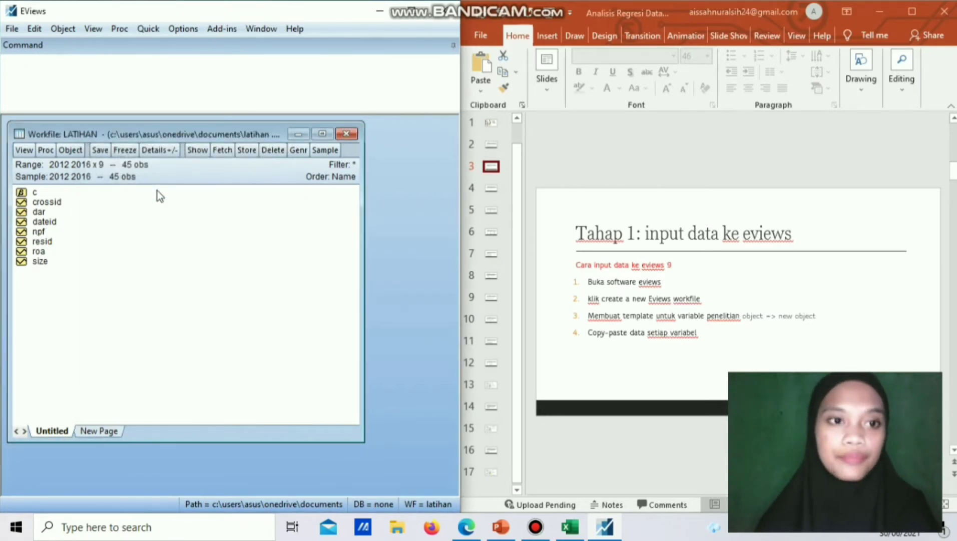
Step: Create a new Series object named SUKUK in the LATIHAN workfile
{"action": "left_click", "coordinate": [70, 150]}
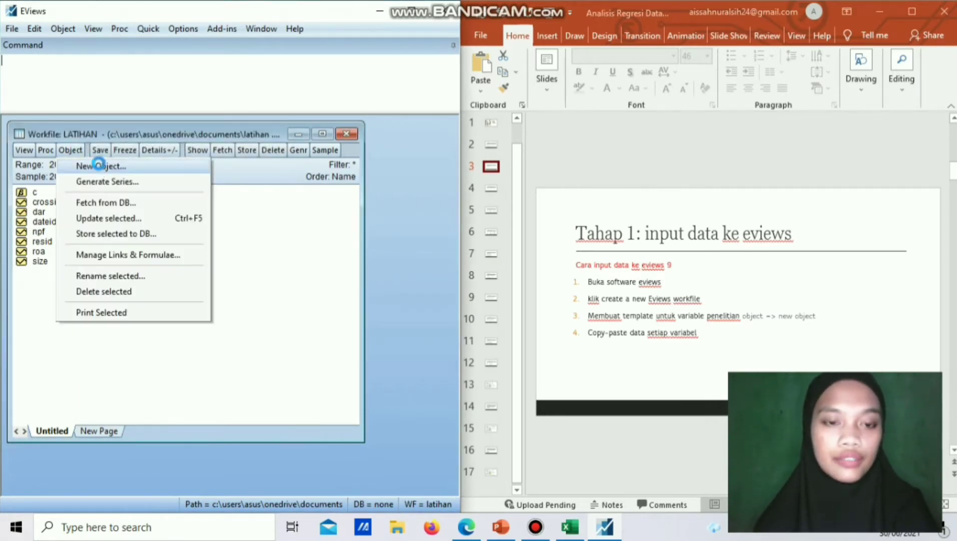
{"action": "left_click", "coordinate": [100, 165]}
{"action": "type", "text": "sukuk"}
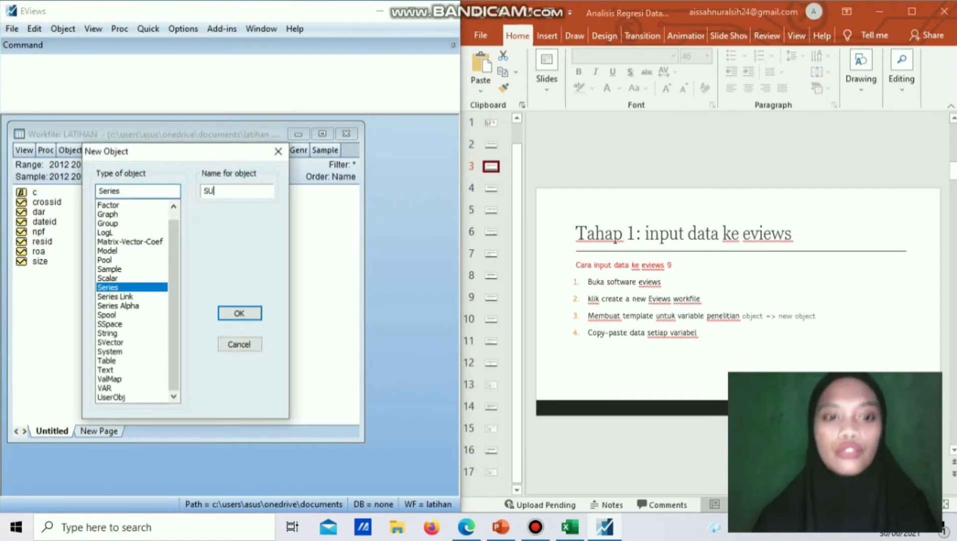
{"action": "key", "text": "Return"}
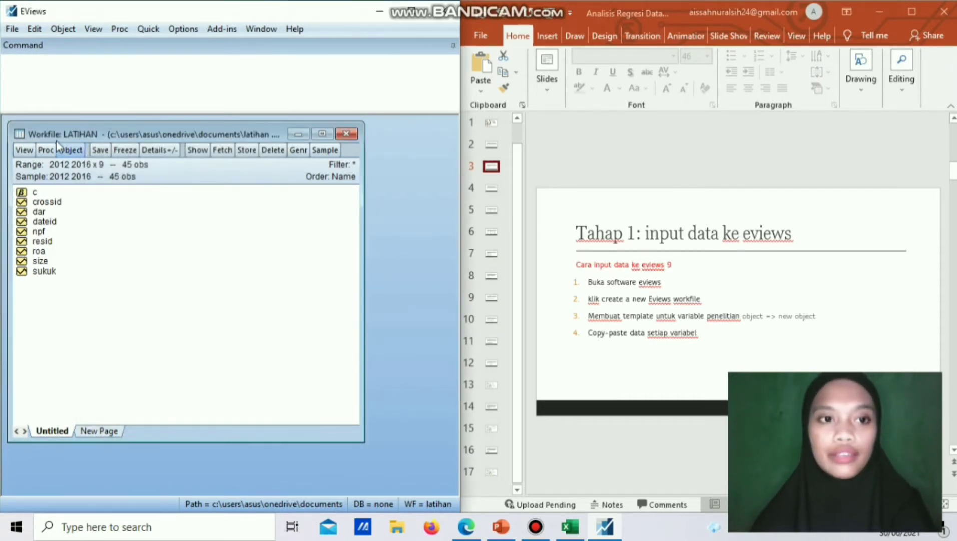
Step: Create a new Series object named ISR in the LATIHAN workfile
{"action": "left_click", "coordinate": [69, 150]}
{"action": "left_click", "coordinate": [103, 165]}
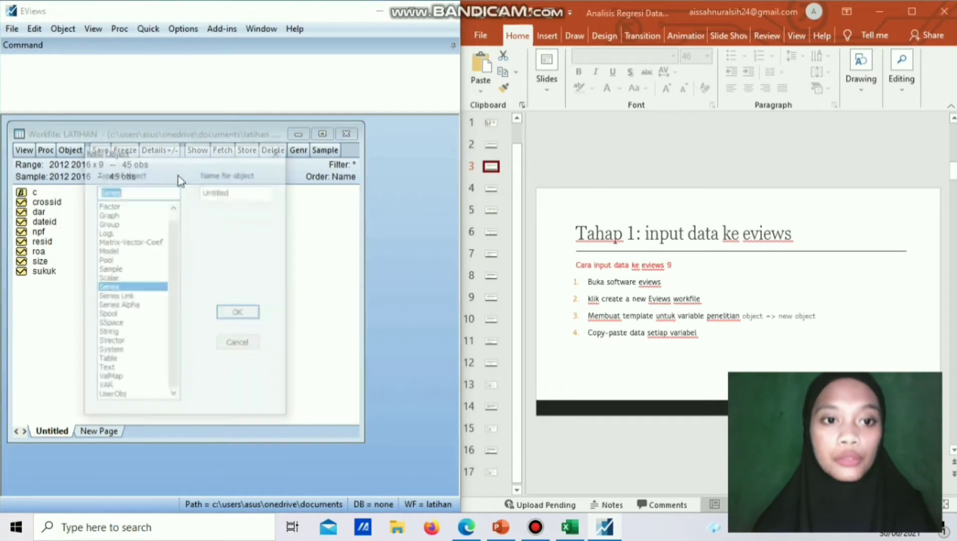
{"action": "double_click", "coordinate": [239, 191]}
{"action": "type", "text": "ISR"}
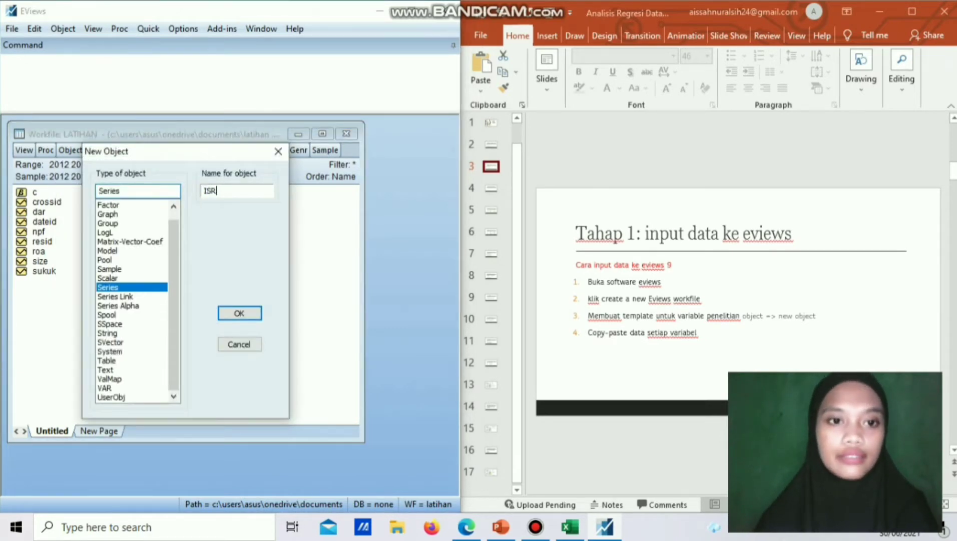
{"action": "left_click", "coordinate": [229, 314]}
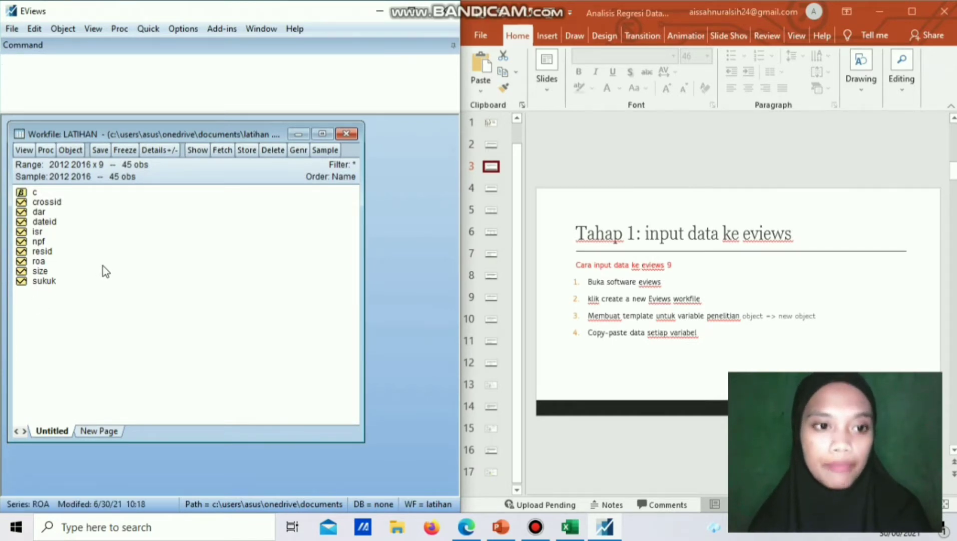
Step: Open the series isr, size, roa, dar, npf and sukuk, selected in that order, together as a group
{"action": "left_click", "coordinate": [40, 234]}
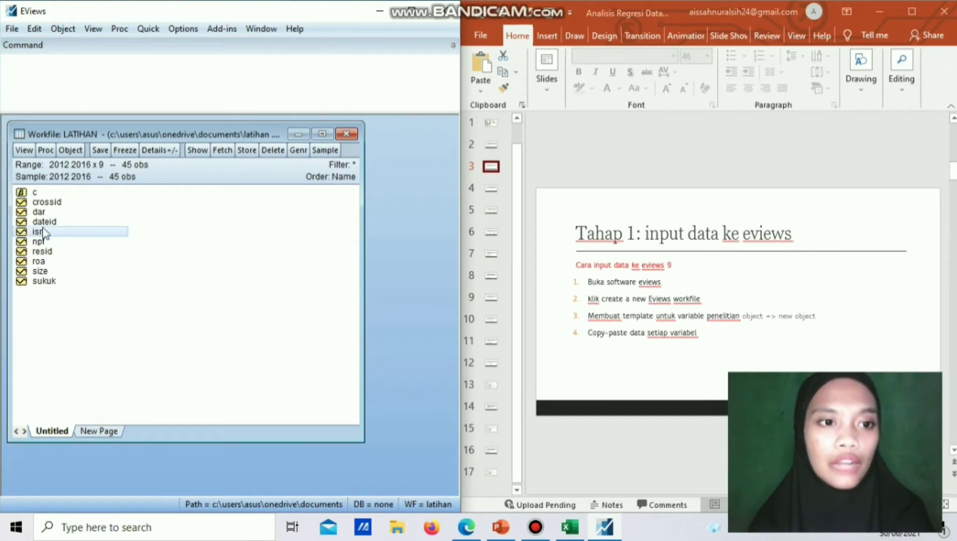
{"action": "left_click", "coordinate": [41, 271], "text": "ctrl"}
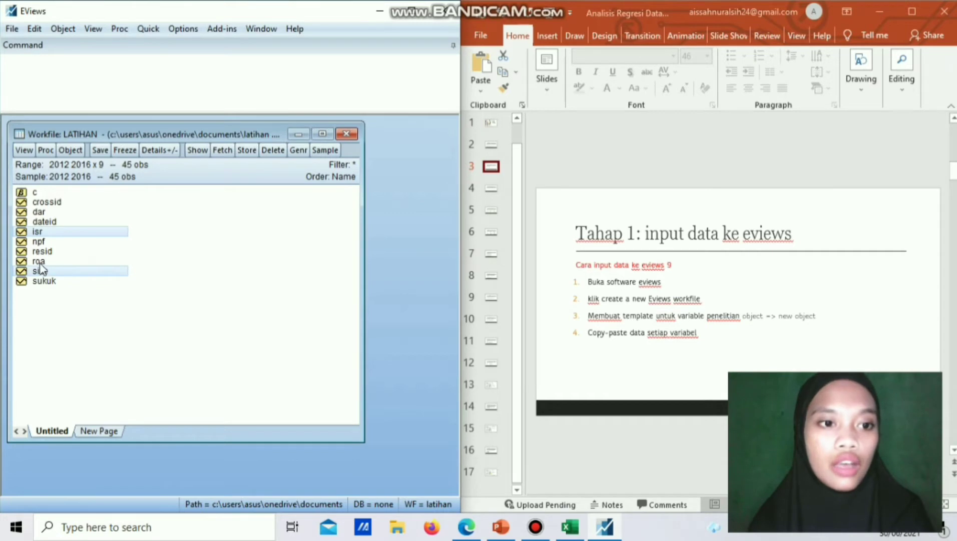
{"action": "left_click", "coordinate": [40, 261], "text": "ctrl"}
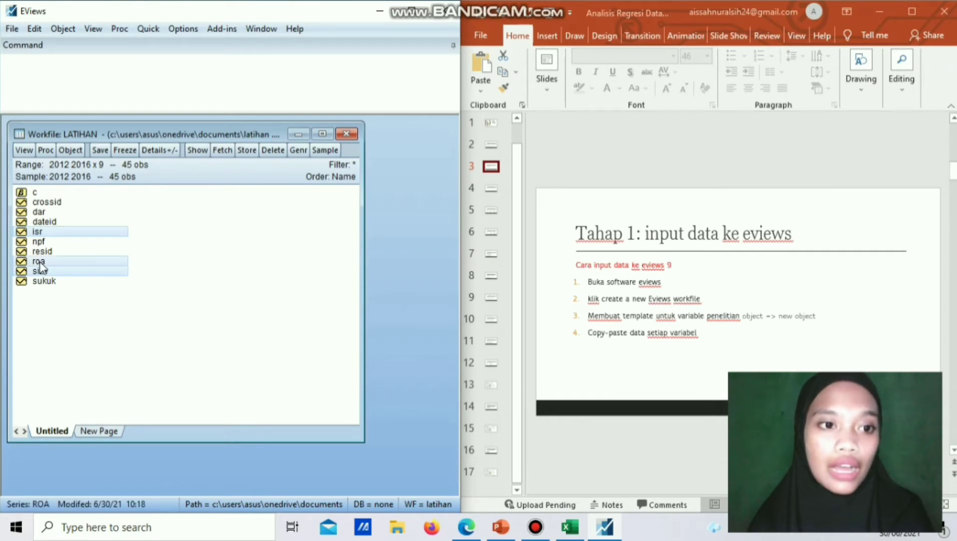
{"action": "left_click", "coordinate": [38, 214], "text": "ctrl"}
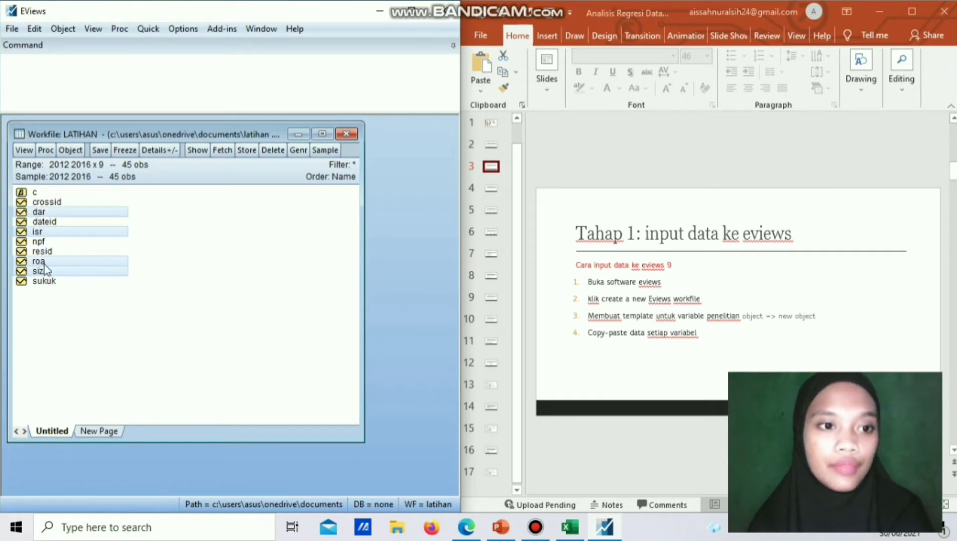
{"action": "left_click", "coordinate": [40, 241], "text": "ctrl"}
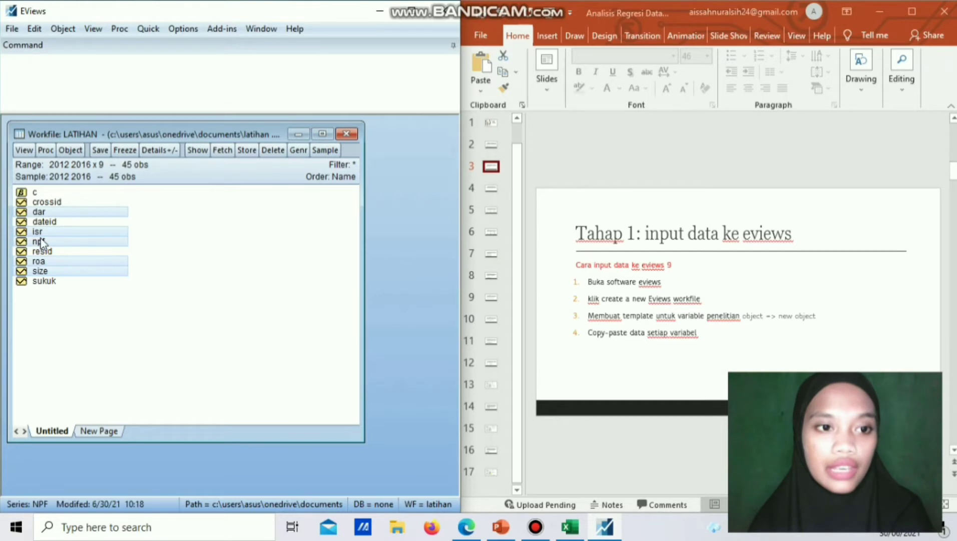
{"action": "left_click", "coordinate": [43, 283], "text": "ctrl"}
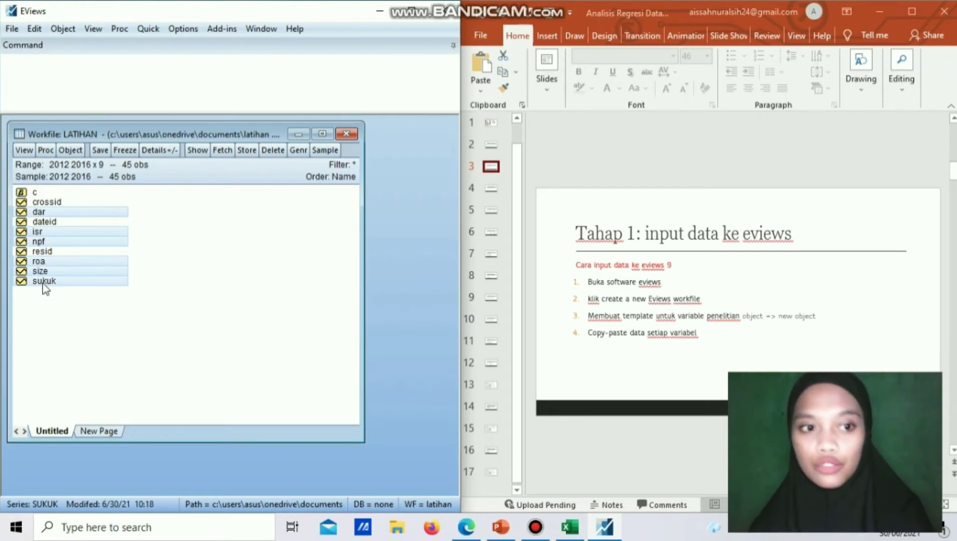
{"action": "right_click", "coordinate": [120, 257]}
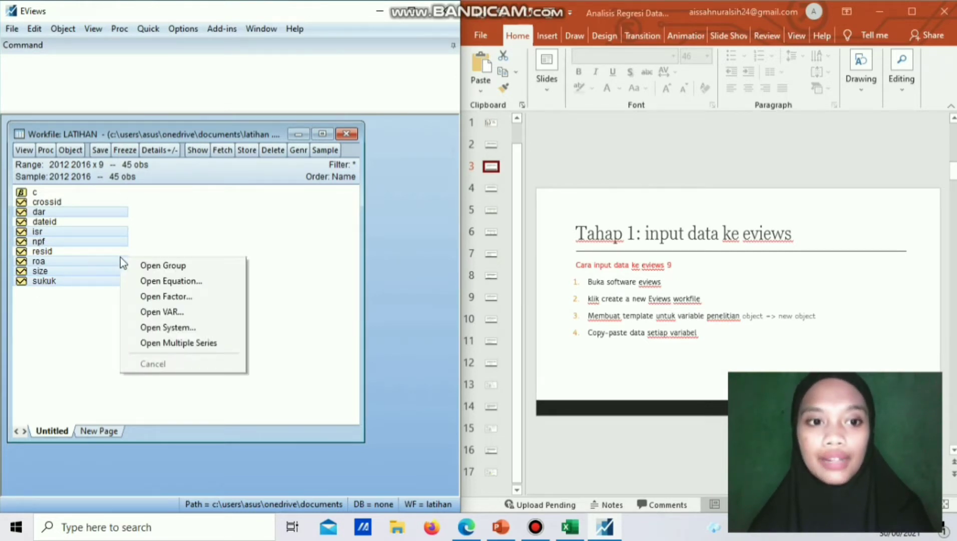
{"action": "left_click", "coordinate": [142, 270]}
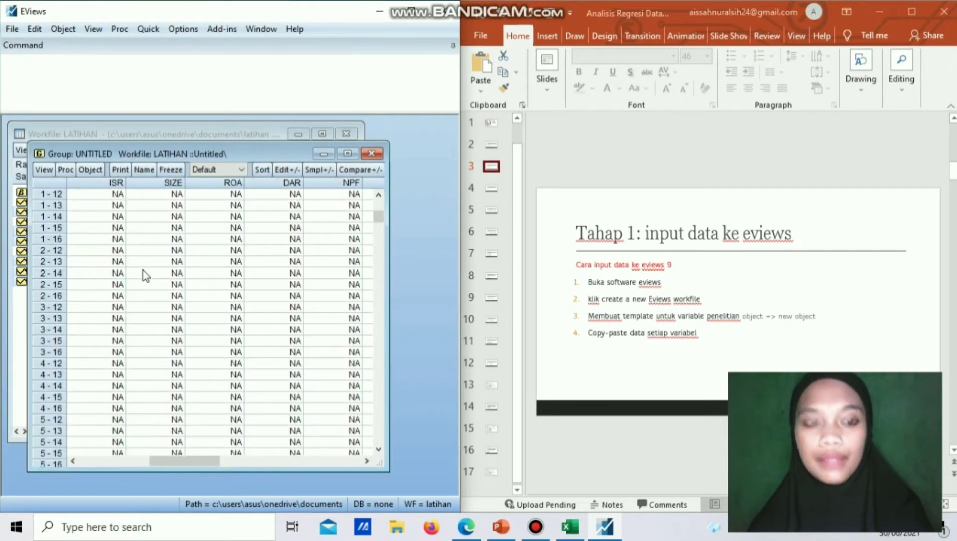
Step: Switch to the Data Perusahaan workbook in Excel and copy the ISR to SUKUK values in C2:H46, without the headers
{"action": "mouse_move", "coordinate": [571, 535]}
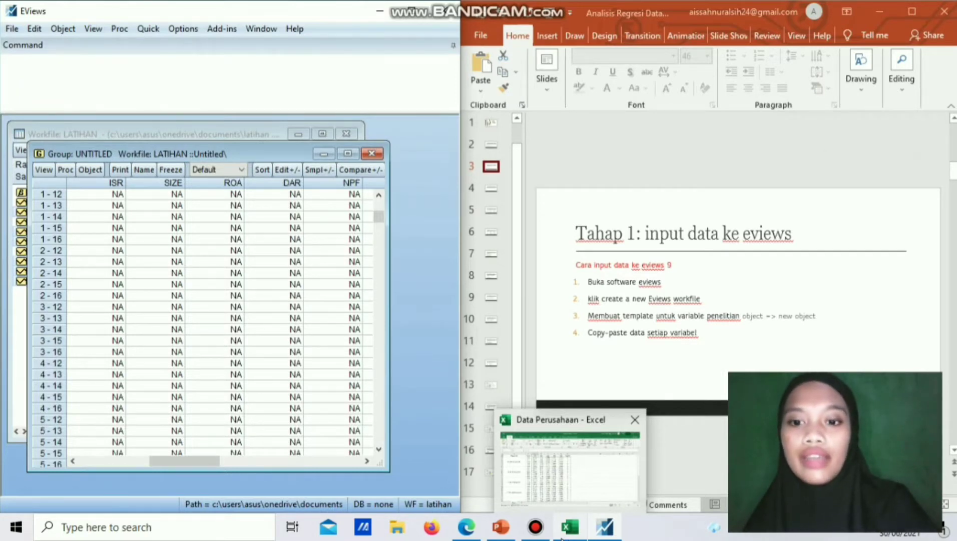
{"action": "left_click", "coordinate": [567, 488]}
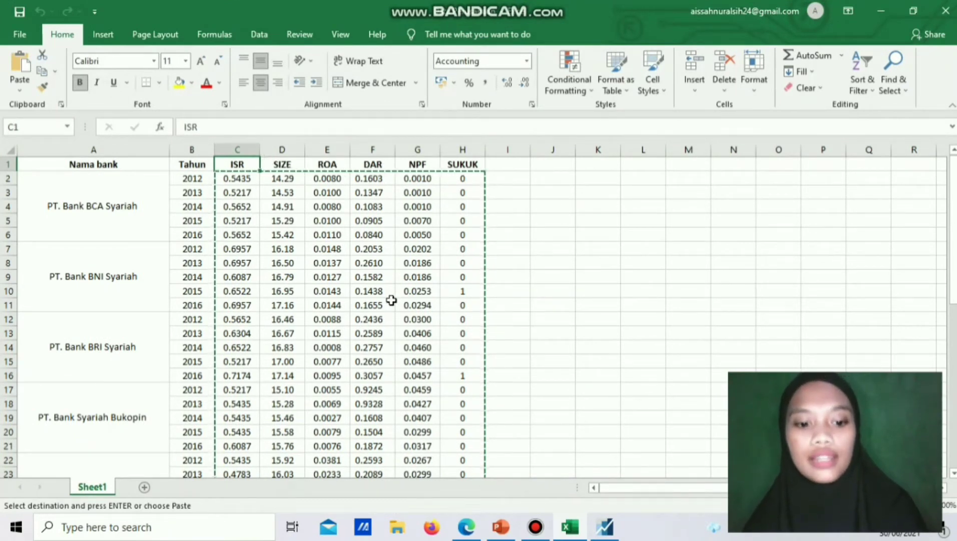
{"action": "key", "text": "ctrl+c"}
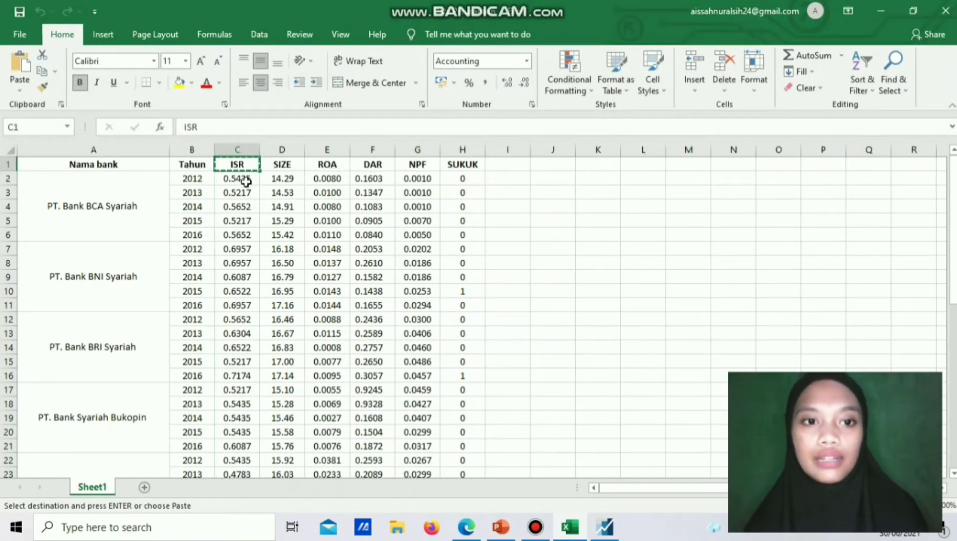
{"action": "left_click_drag", "start_coordinate": [246, 181], "coordinate": [455, 419]}
{"action": "key", "text": "ctrl+v"}
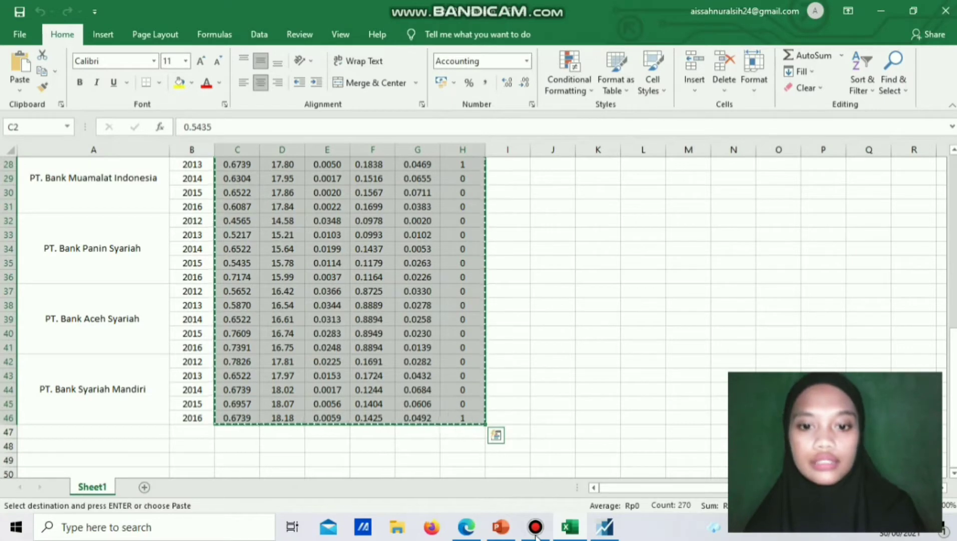
Step: Switch back to EViews and paste the copied data into the group from the first ISR cell (1 - 12), accepting edit mode
{"action": "left_click", "coordinate": [602, 465]}
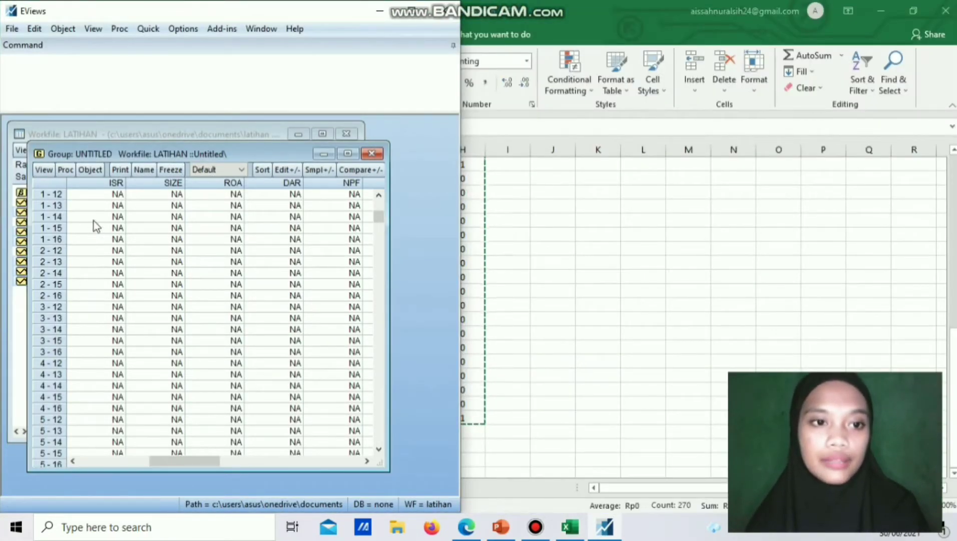
{"action": "left_click", "coordinate": [98, 198]}
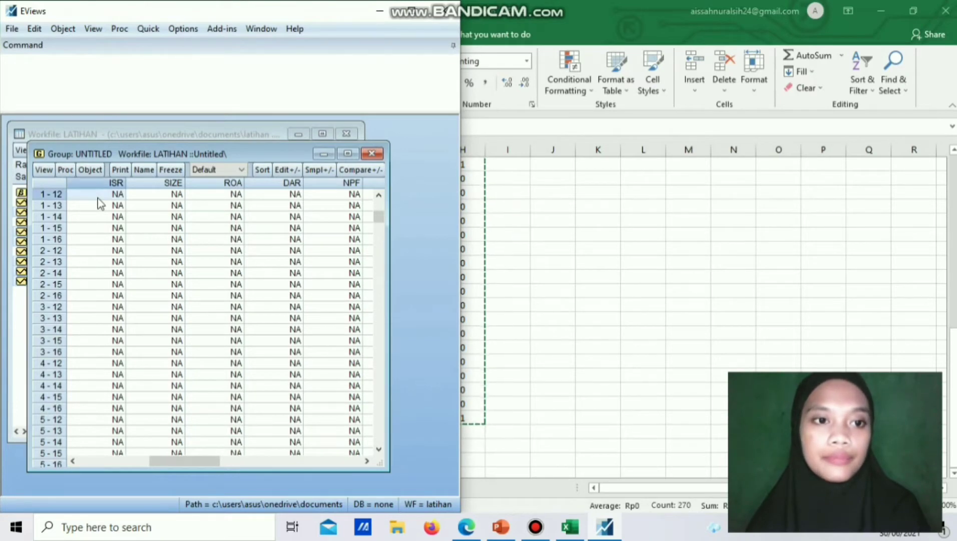
{"action": "right_click", "coordinate": [98, 202]}
{"action": "left_click", "coordinate": [133, 221]}
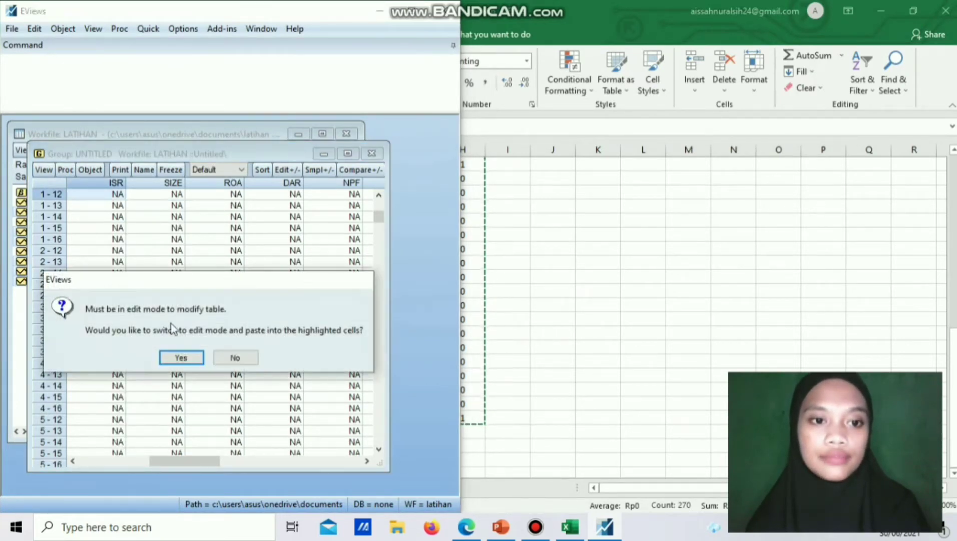
{"action": "left_click", "coordinate": [181, 357]}
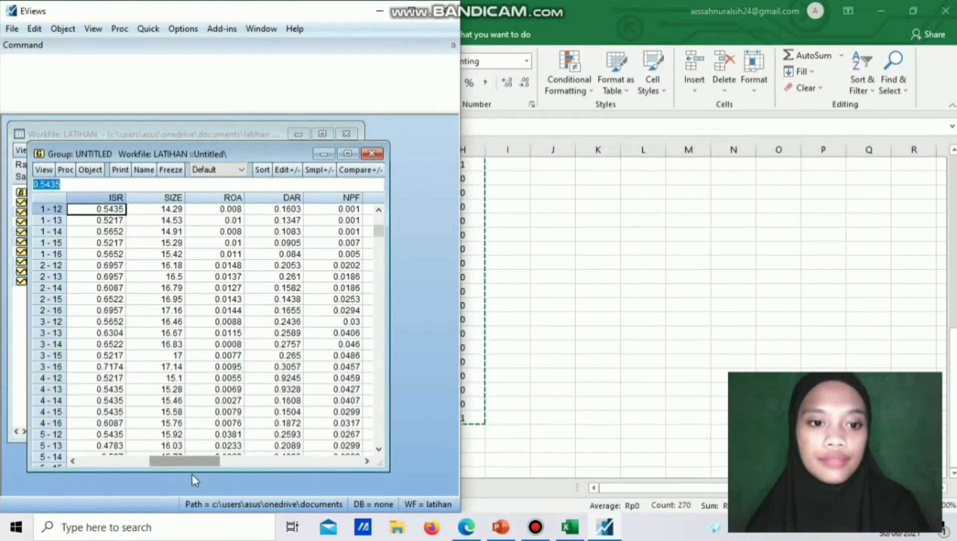
{"action": "left_click_drag", "start_coordinate": [196, 461], "coordinate": [100, 462]}
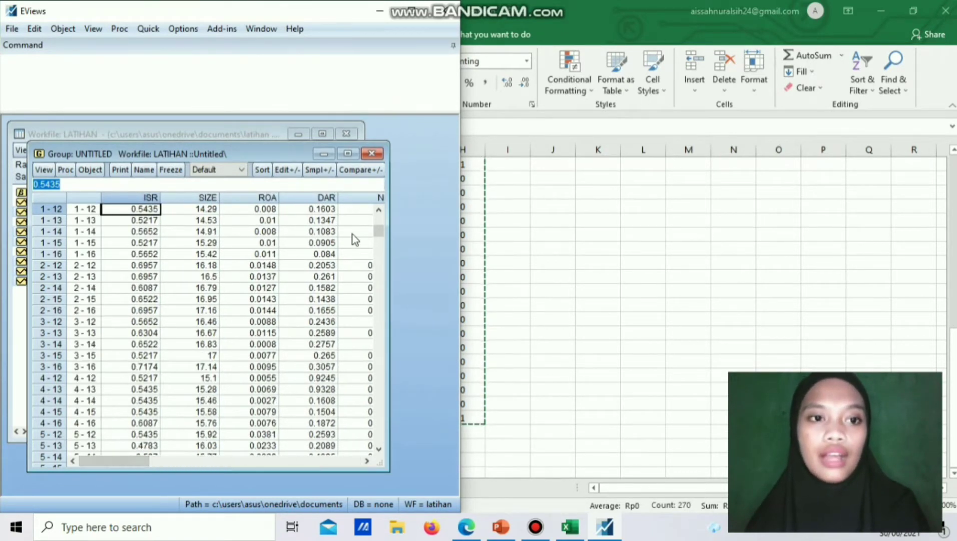
Step: Close the group window and delete the untitled group, returning to the LATIHAN workfile
{"action": "left_click", "coordinate": [373, 154]}
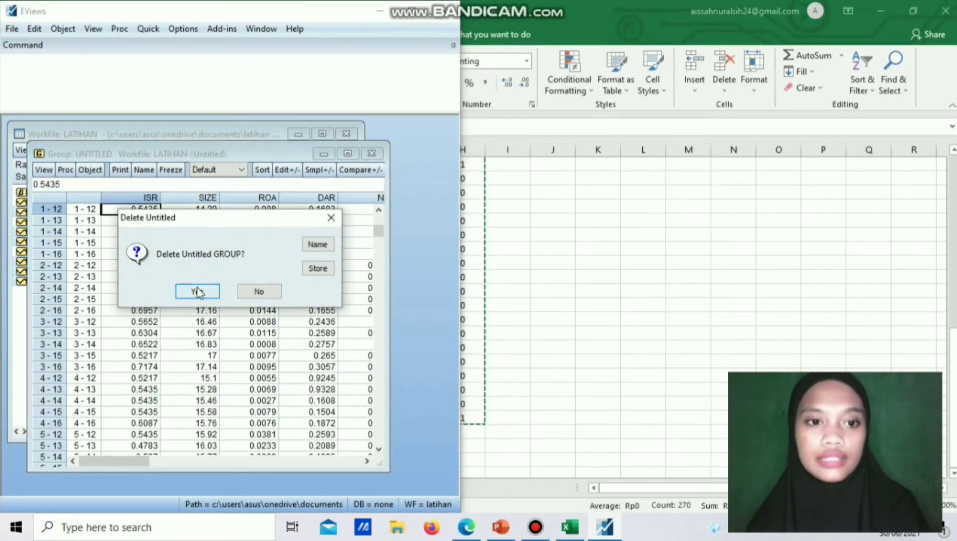
{"action": "left_click", "coordinate": [197, 291]}
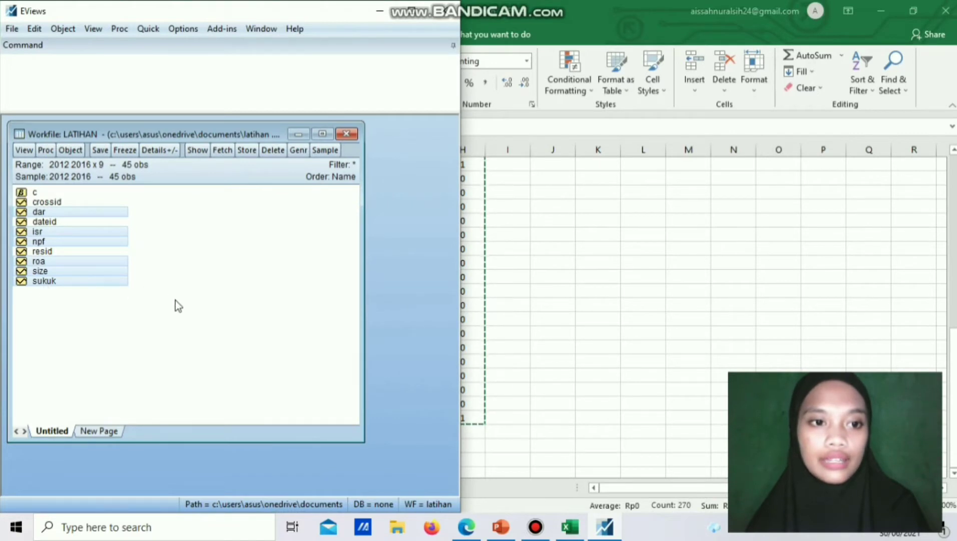
{"action": "right_click", "coordinate": [175, 300]}
{"action": "left_click", "coordinate": [127, 308]}
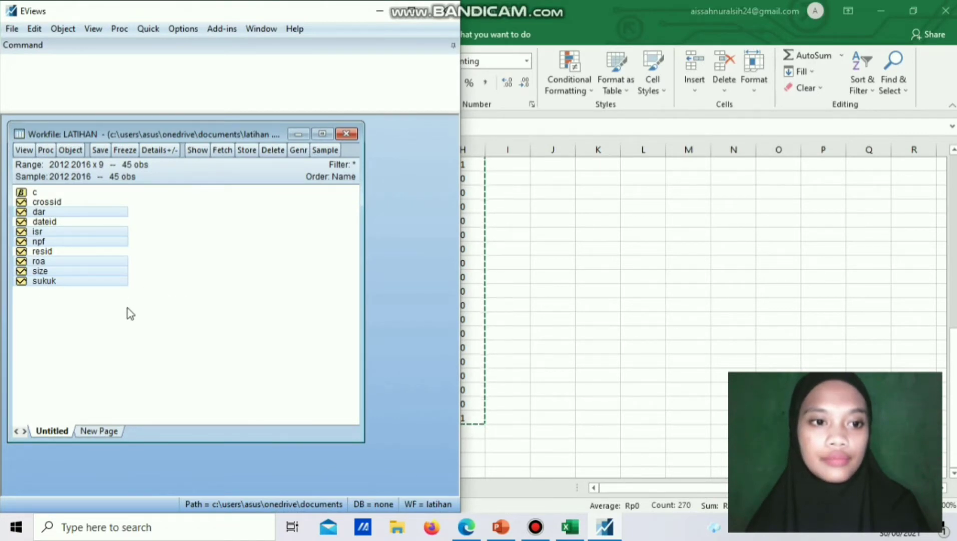
{"action": "right_click", "coordinate": [61, 260]}
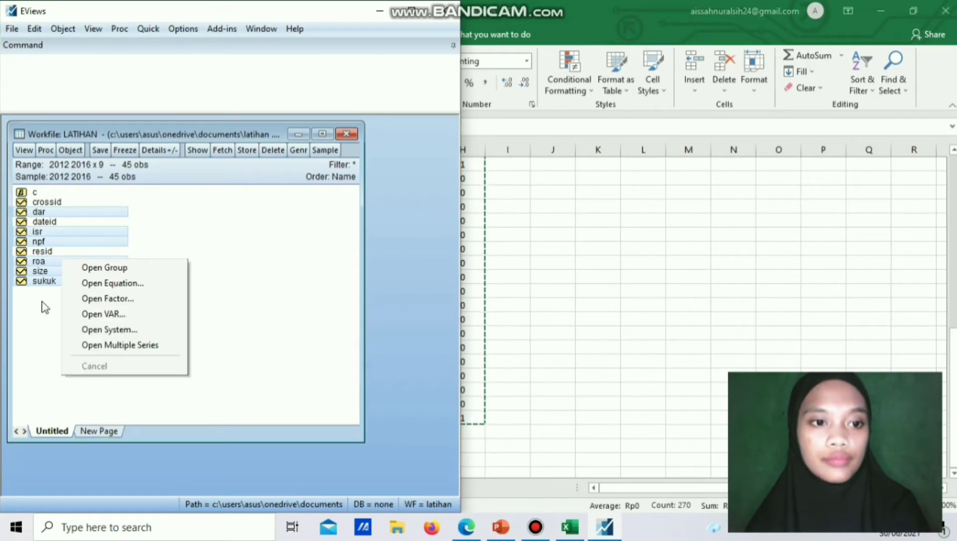
{"action": "left_click", "coordinate": [239, 259]}
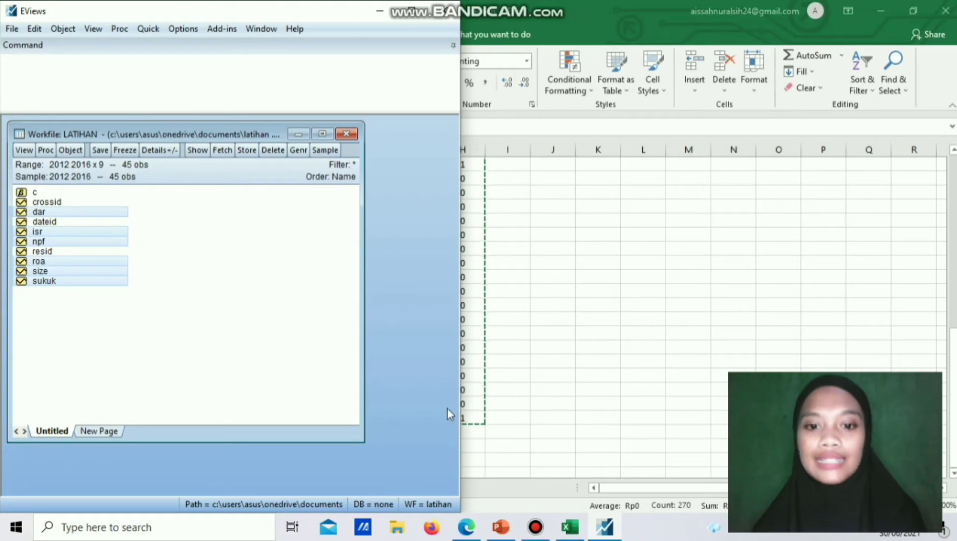
Step: Switch to the PowerPoint presentation, minimize the Excel workbook covering it, and show slide 4, Analisis Statistik Deskriptif
{"action": "mouse_move", "coordinate": [501, 525]}
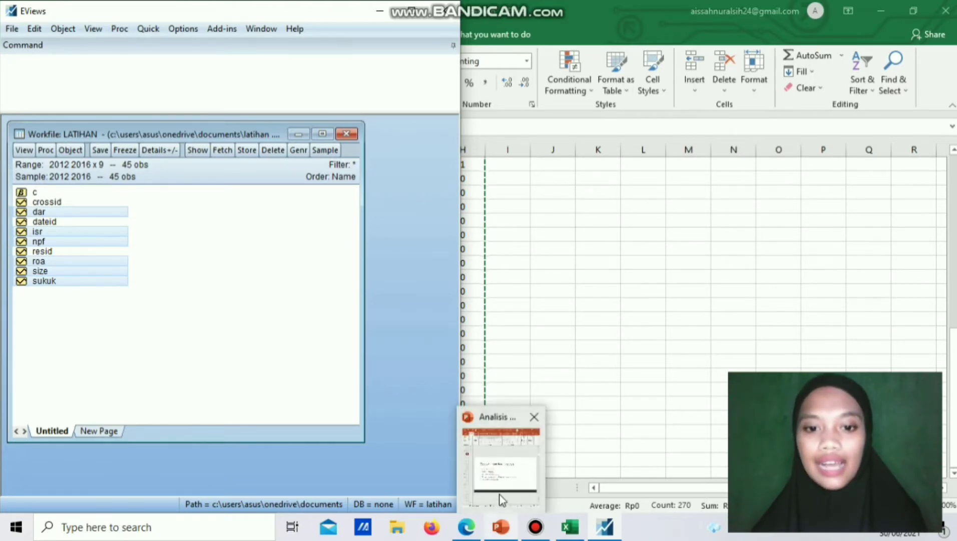
{"action": "left_click", "coordinate": [502, 480]}
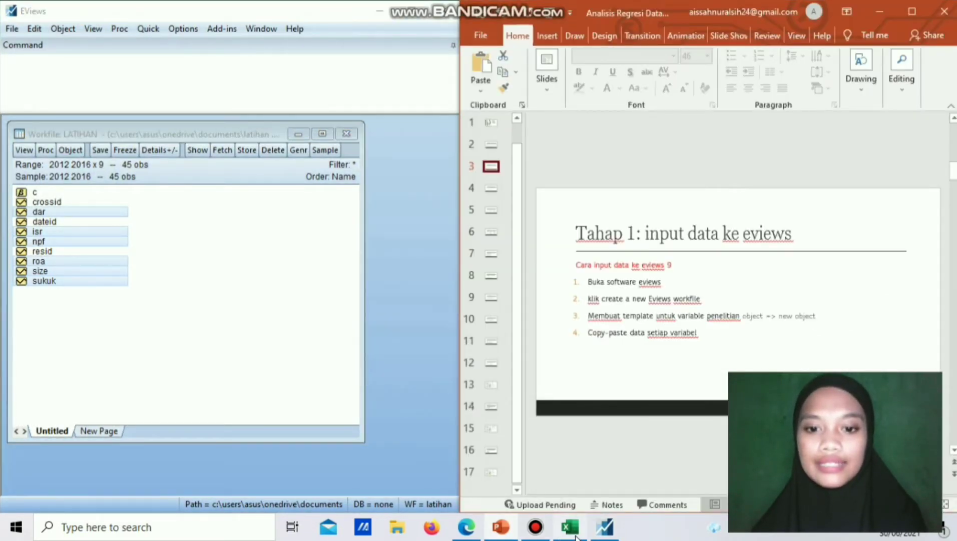
{"action": "mouse_move", "coordinate": [576, 534]}
{"action": "left_click", "coordinate": [581, 479]}
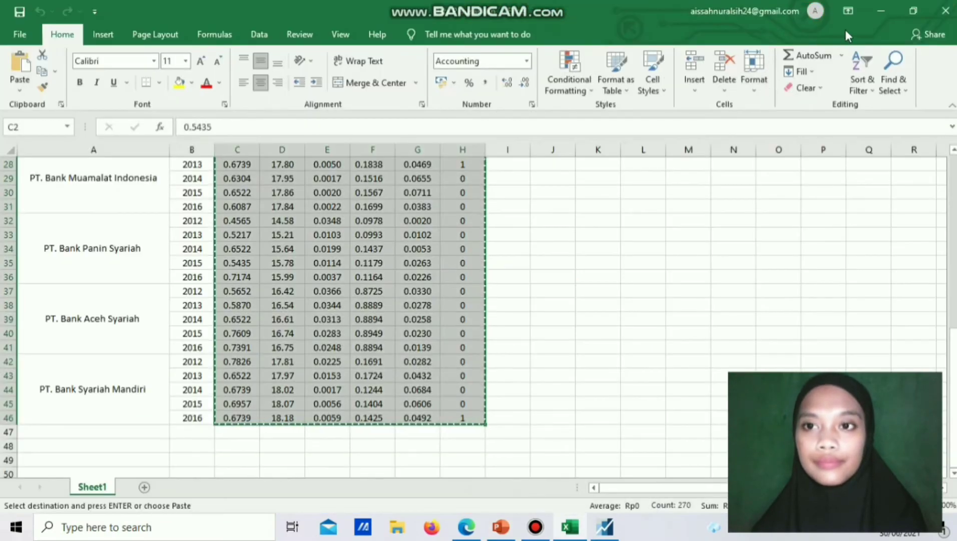
{"action": "left_click", "coordinate": [881, 11]}
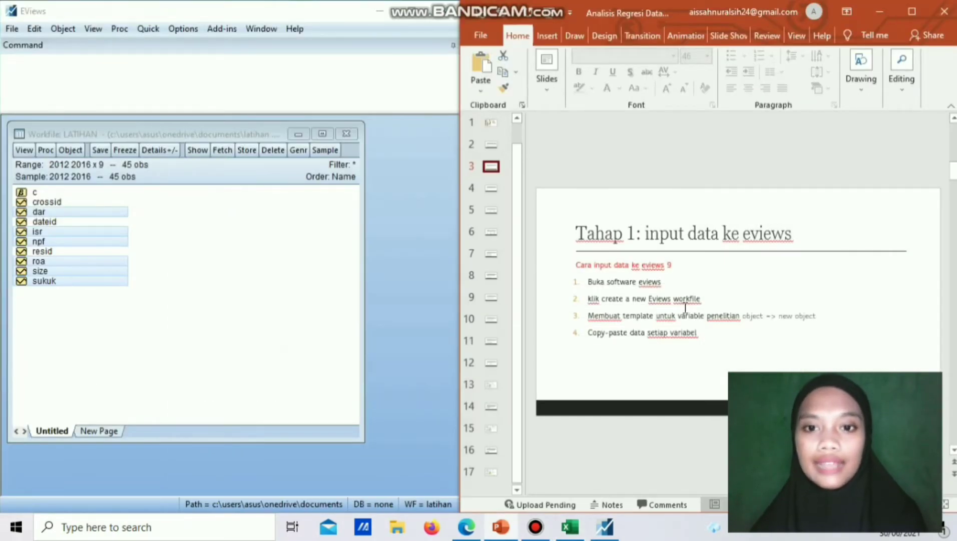
{"action": "left_click", "coordinate": [496, 193]}
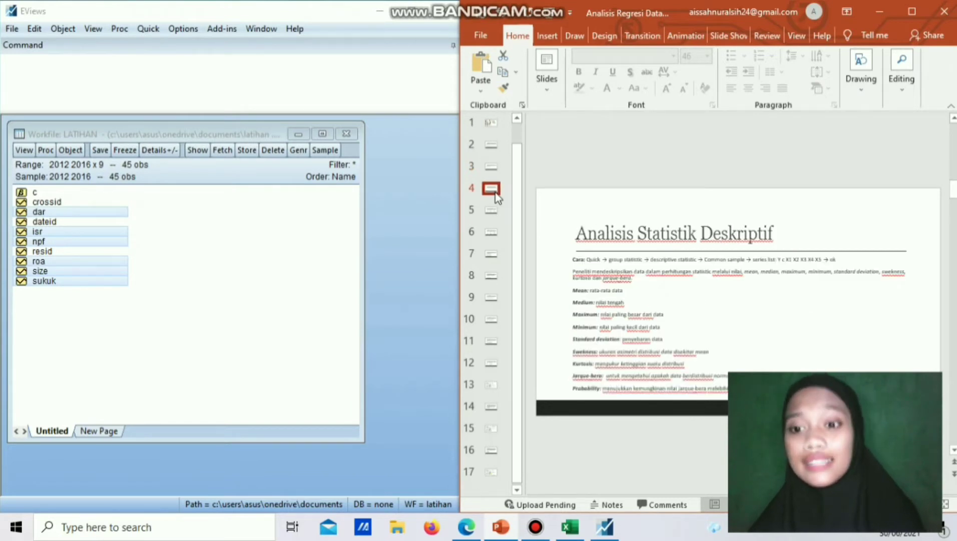
Step: Switch back to EViews and generate common-sample descriptive group statistics for the series isr, size, roa, dar, npf and sukuk
{"action": "left_click", "coordinate": [157, 29]}
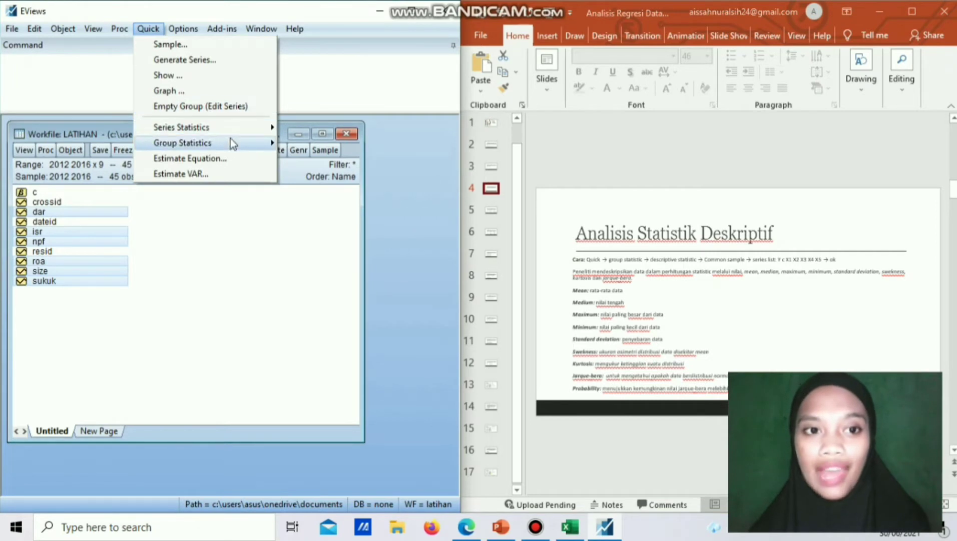
{"action": "mouse_move", "coordinate": [233, 142]}
{"action": "mouse_move", "coordinate": [294, 145]}
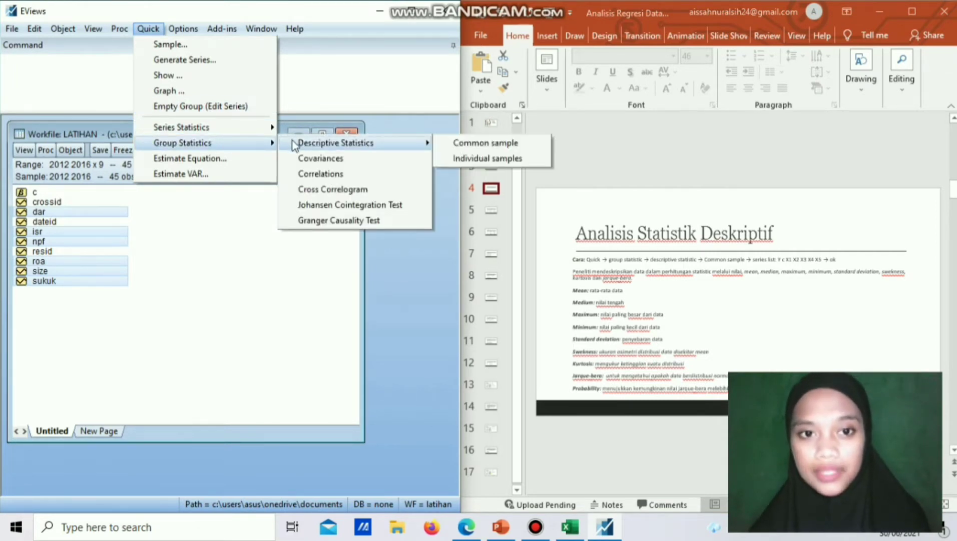
{"action": "left_click", "coordinate": [452, 143]}
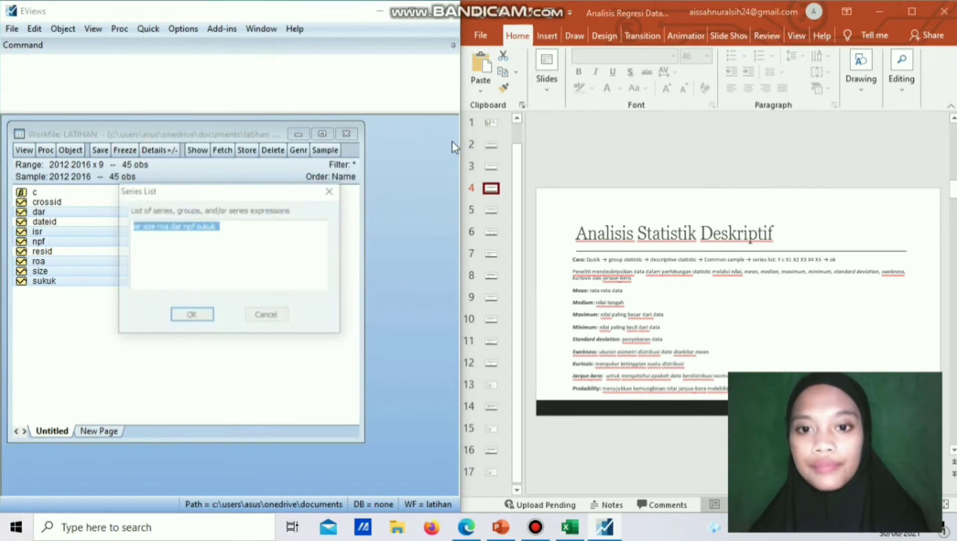
{"action": "left_click", "coordinate": [185, 316]}
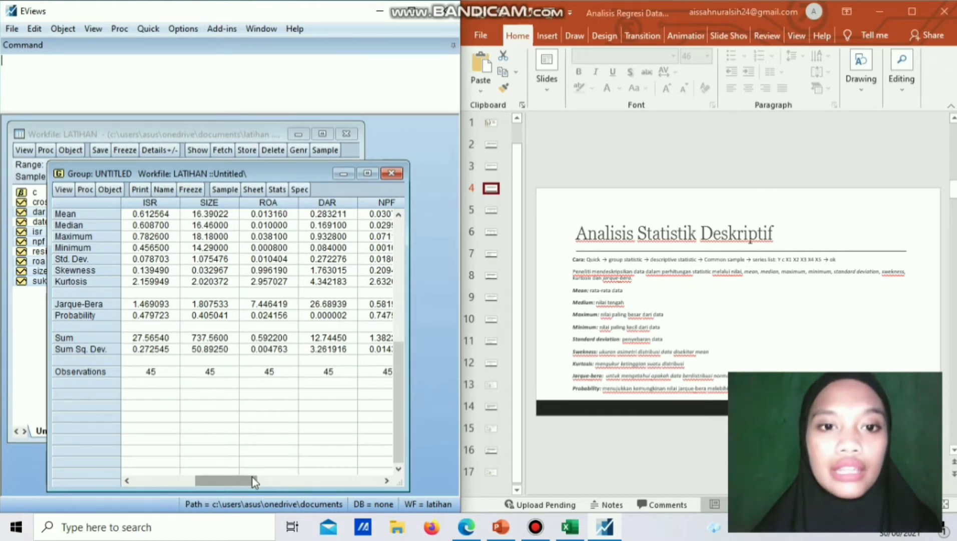
Step: Examine the descriptive statistics table across all columns from ISR to SUKUK, covering the rows from Mean to Observations
{"action": "left_click_drag", "start_coordinate": [251, 477], "coordinate": [305, 482]}
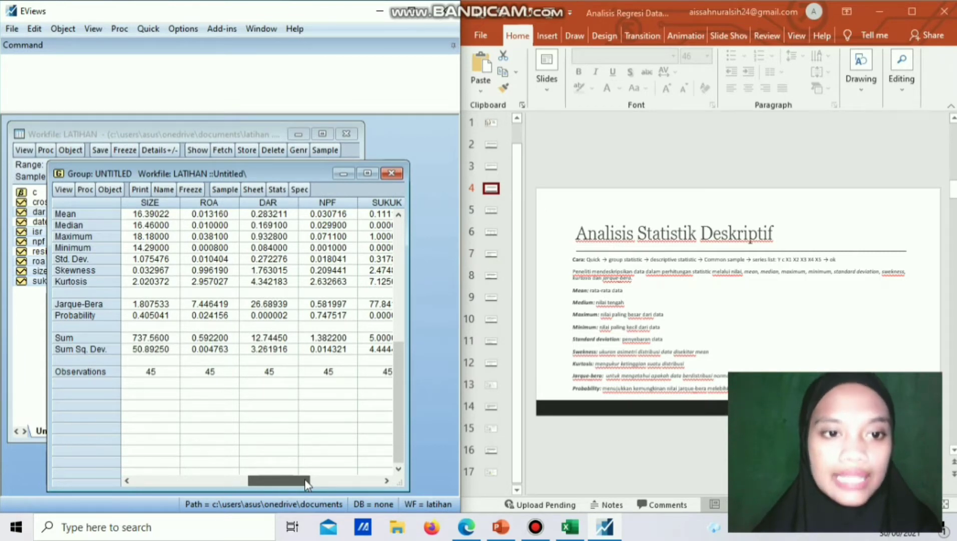
{"action": "left_click_drag", "start_coordinate": [305, 481], "coordinate": [209, 473]}
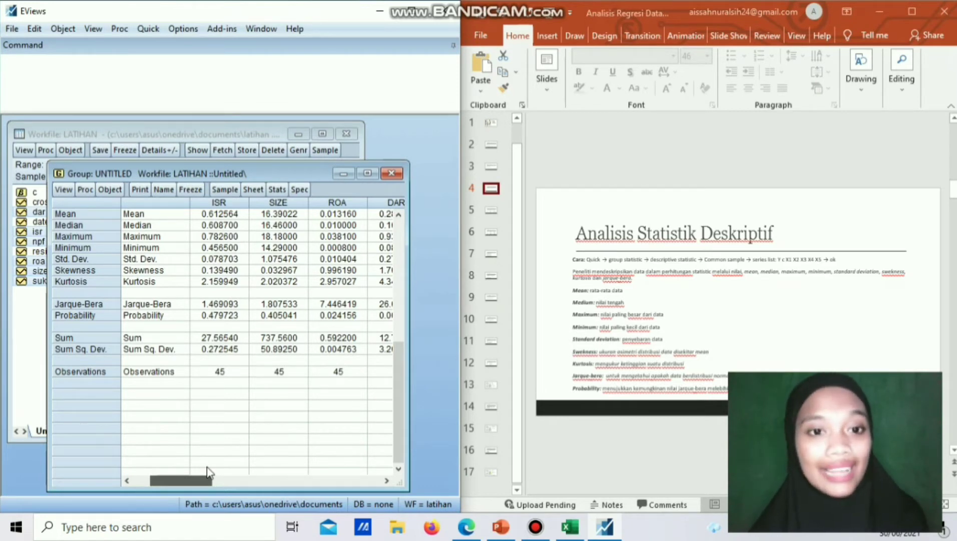
{"action": "left_click_drag", "start_coordinate": [207, 468], "coordinate": [171, 465]}
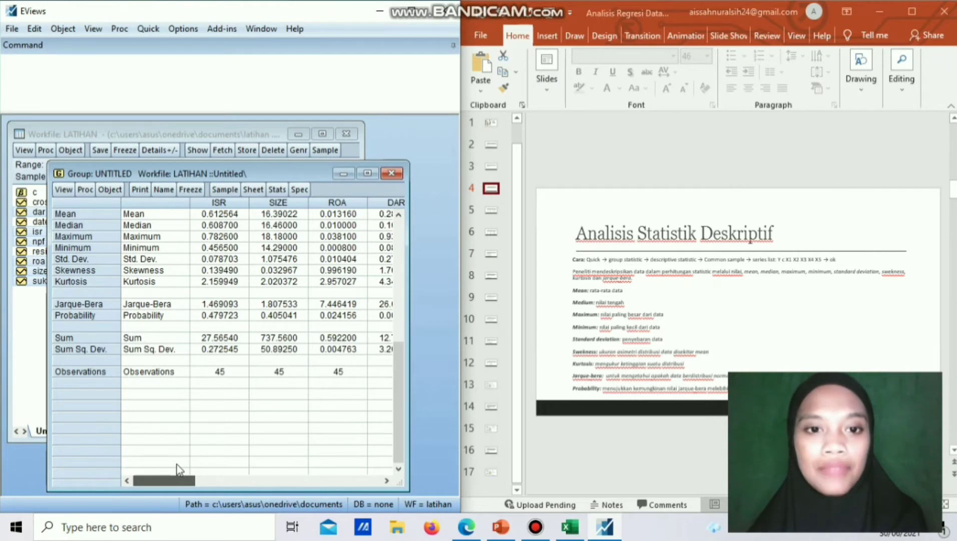
{"action": "left_click_drag", "start_coordinate": [199, 479], "coordinate": [289, 474]}
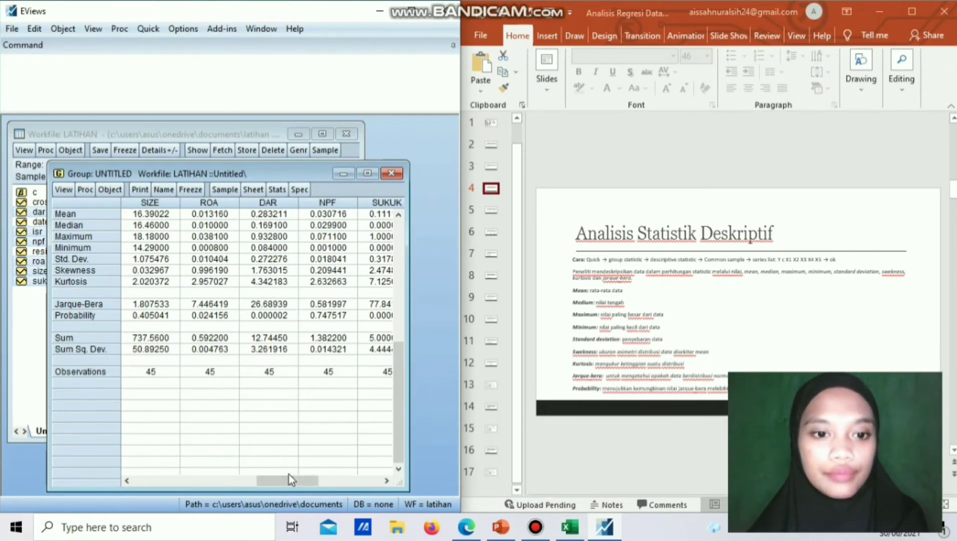
{"action": "left_click_drag", "start_coordinate": [289, 476], "coordinate": [226, 471]}
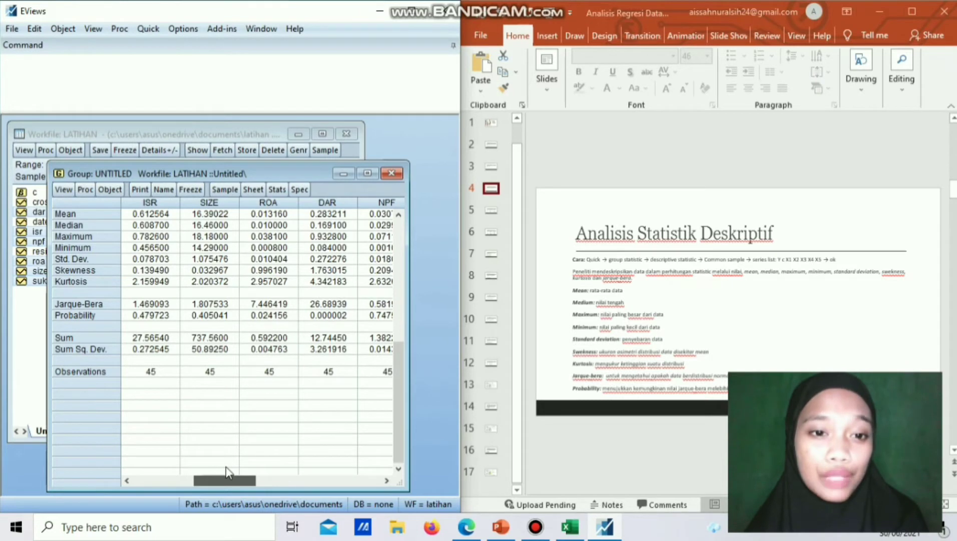
{"action": "mouse_move", "coordinate": [226, 467]}
{"action": "left_mouse_down"}
{"action": "mouse_move", "coordinate": [338, 469]}
{"action": "mouse_move", "coordinate": [214, 453]}
{"action": "mouse_move", "coordinate": [241, 459]}
{"action": "left_mouse_up"}
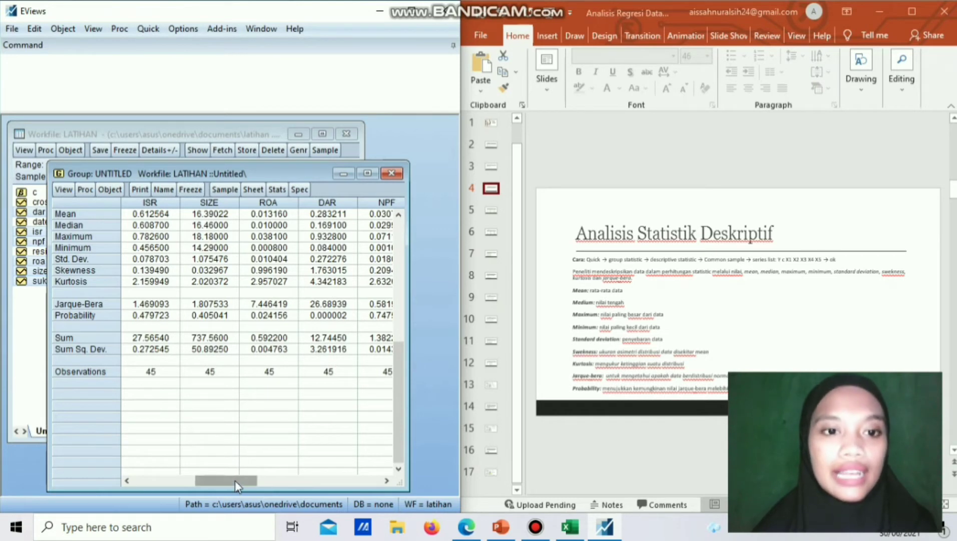
{"action": "left_click_drag", "start_coordinate": [234, 480], "coordinate": [297, 480]}
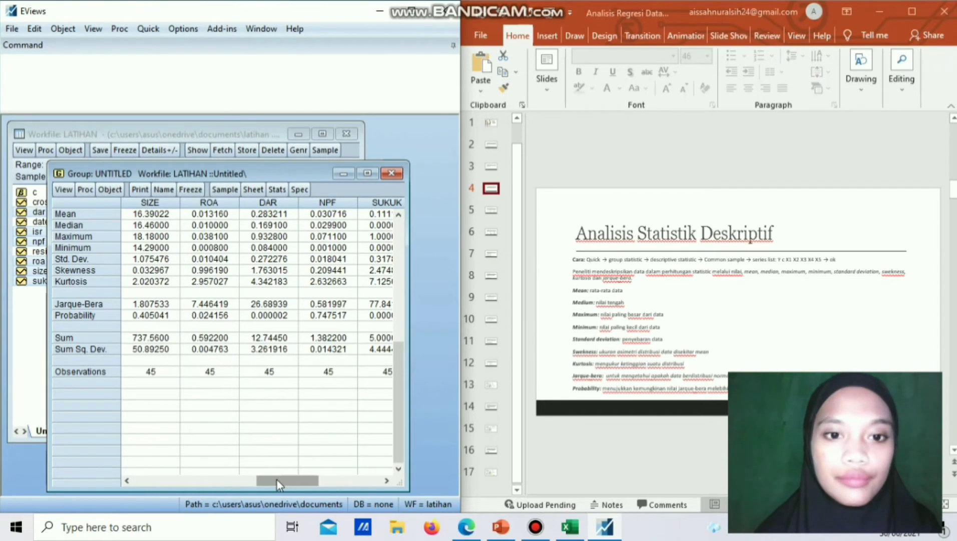
{"action": "left_click_drag", "start_coordinate": [277, 479], "coordinate": [341, 483]}
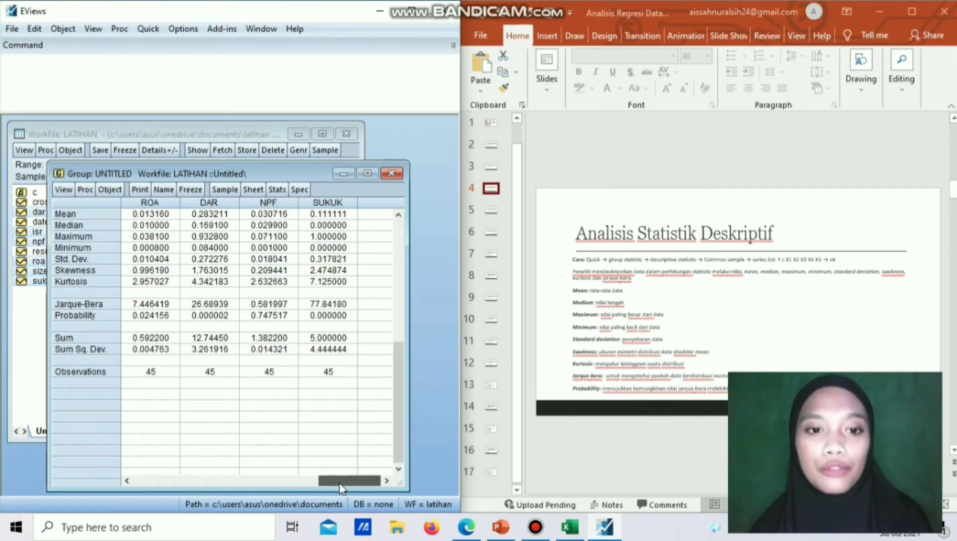
{"action": "left_click_drag", "start_coordinate": [339, 484], "coordinate": [228, 479]}
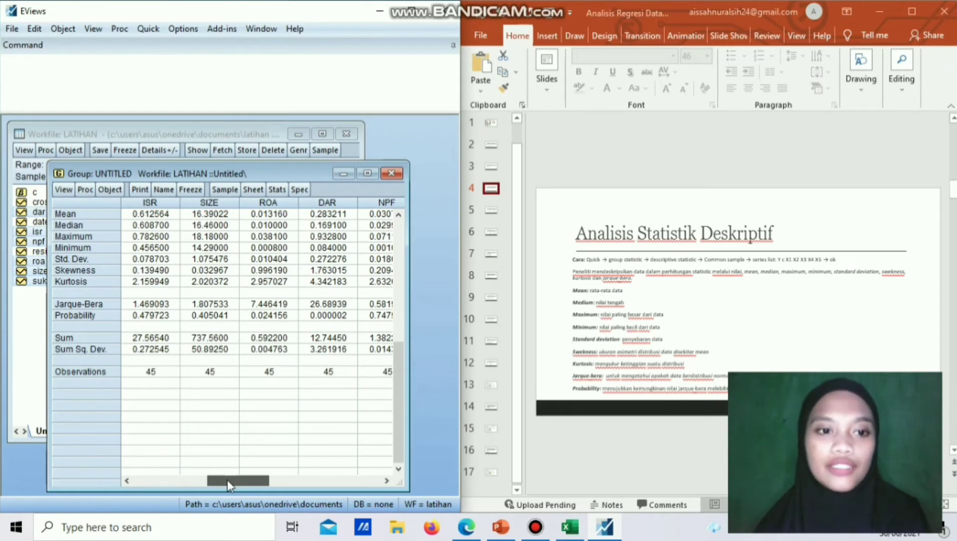
{"action": "mouse_move", "coordinate": [227, 479]}
{"action": "left_mouse_down"}
{"action": "mouse_move", "coordinate": [329, 491]}
{"action": "mouse_move", "coordinate": [210, 477]}
{"action": "left_mouse_up"}
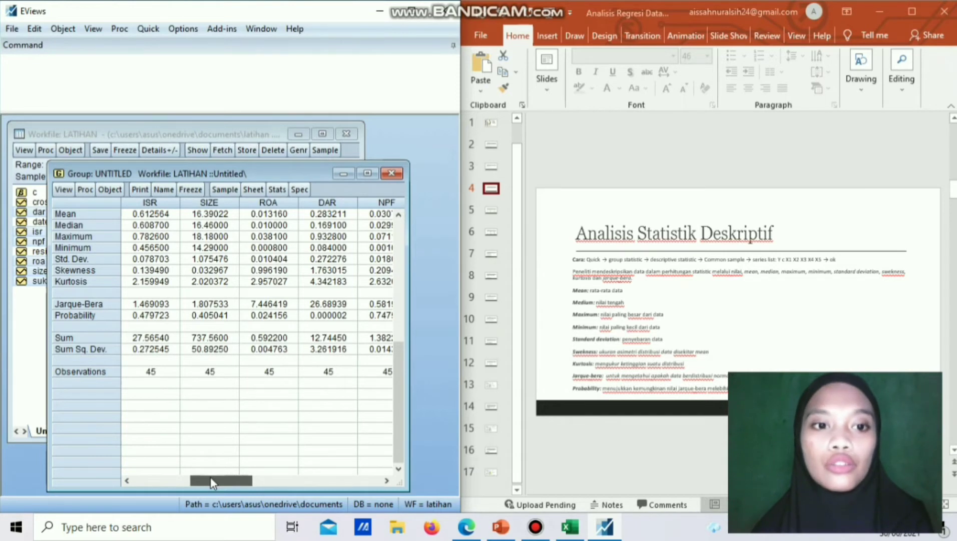
{"action": "left_click_drag", "start_coordinate": [210, 477], "coordinate": [157, 478]}
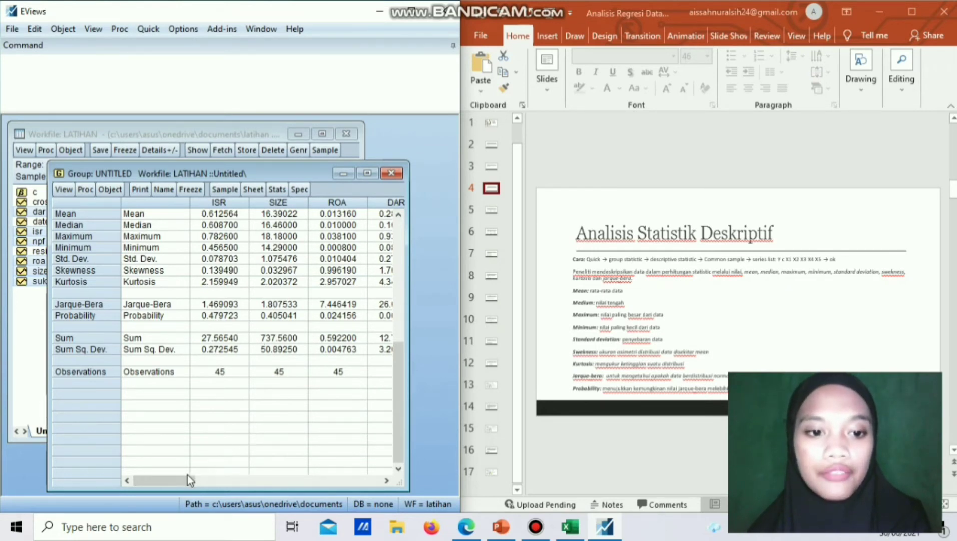
{"action": "left_click_drag", "start_coordinate": [186, 475], "coordinate": [266, 474]}
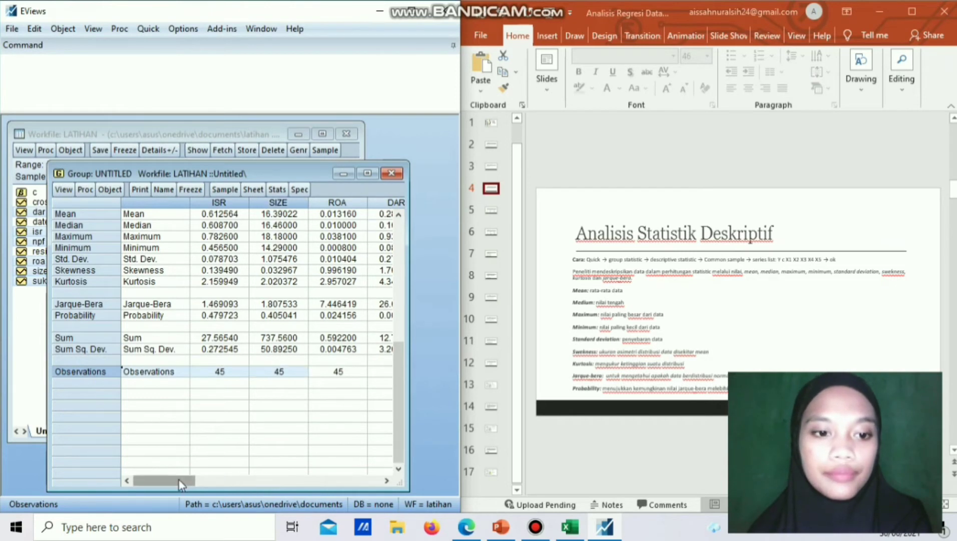
{"action": "left_click_drag", "start_coordinate": [179, 479], "coordinate": [309, 492]}
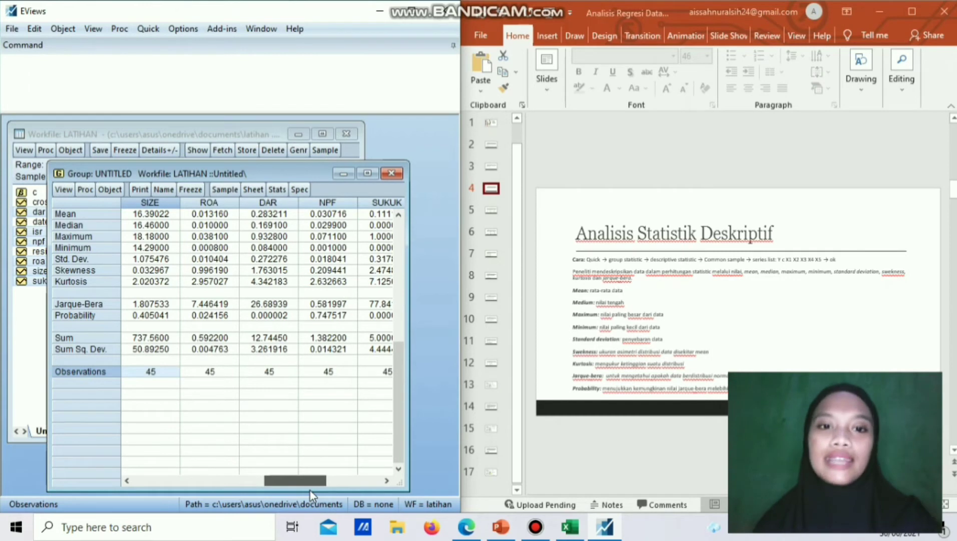
{"action": "left_click_drag", "start_coordinate": [312, 495], "coordinate": [378, 493]}
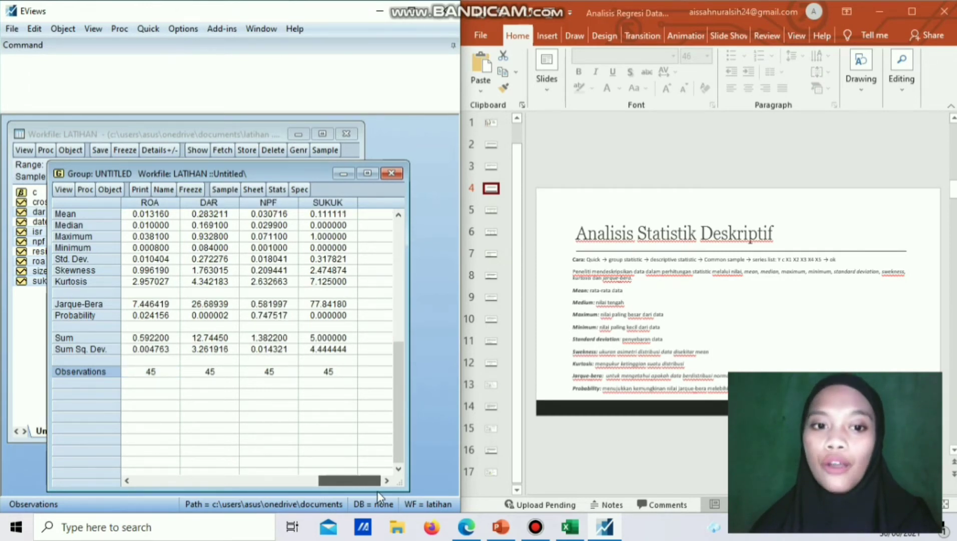
{"action": "left_click_drag", "start_coordinate": [377, 490], "coordinate": [280, 487]}
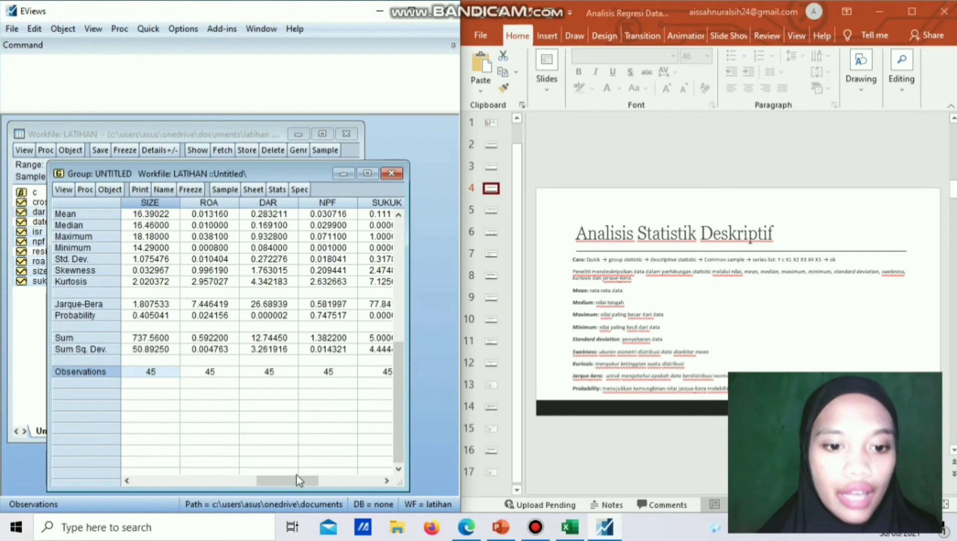
{"action": "mouse_move", "coordinate": [298, 478]}
{"action": "left_mouse_down"}
{"action": "mouse_move", "coordinate": [382, 481]}
{"action": "mouse_move", "coordinate": [306, 478]}
{"action": "left_mouse_up"}
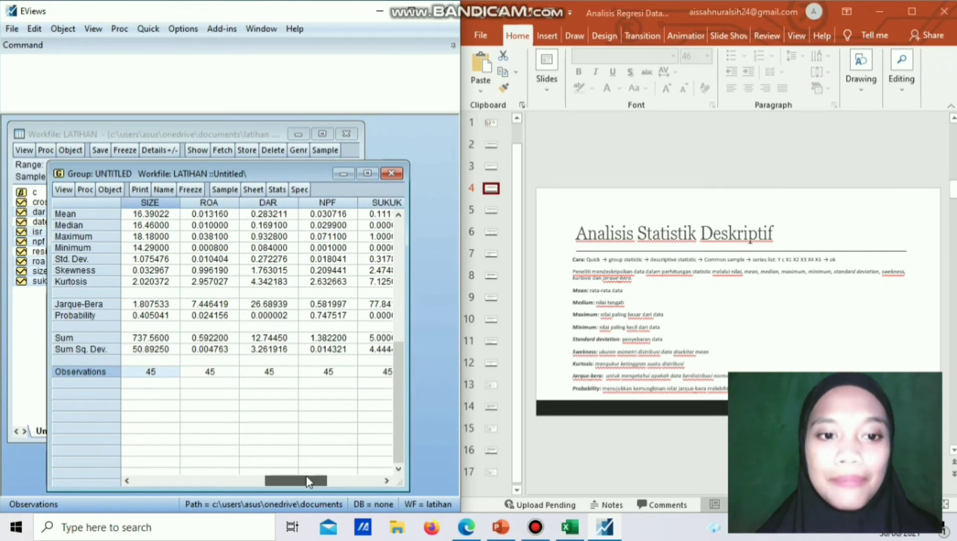
{"action": "left_click_drag", "start_coordinate": [308, 481], "coordinate": [336, 479]}
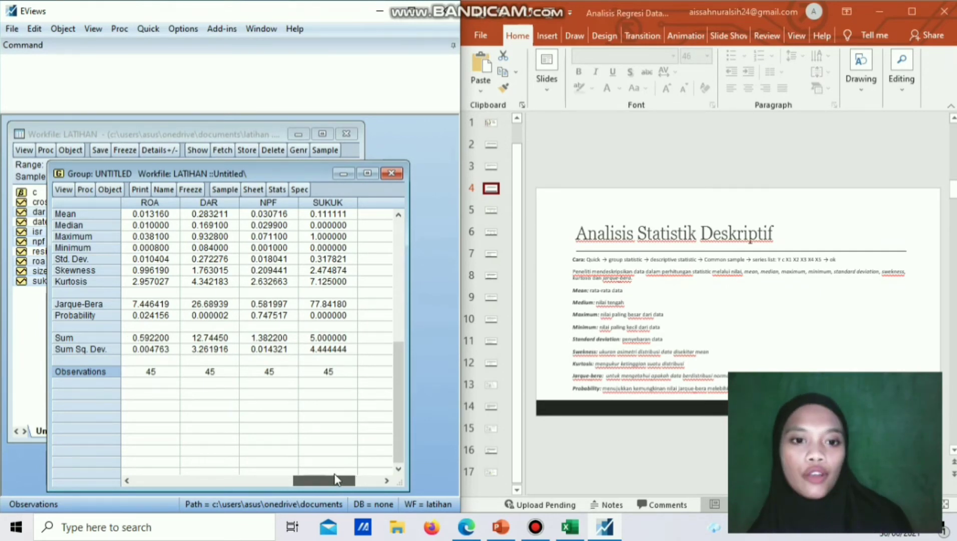
{"action": "left_click_drag", "start_coordinate": [336, 479], "coordinate": [205, 425]}
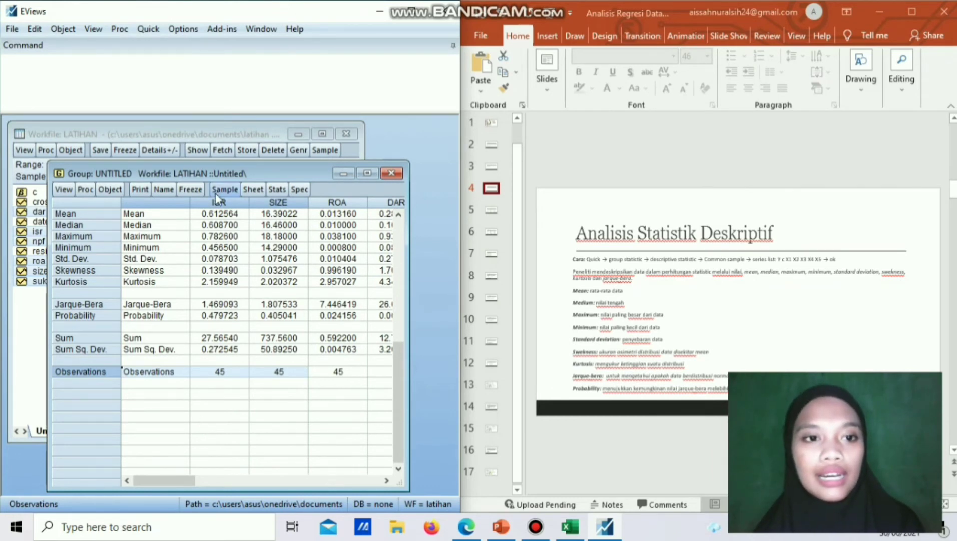
Step: Name the untitled statistics group DESKRIPTIV and close its window, returning to the LATIHAN workfile
{"action": "left_click", "coordinate": [165, 188]}
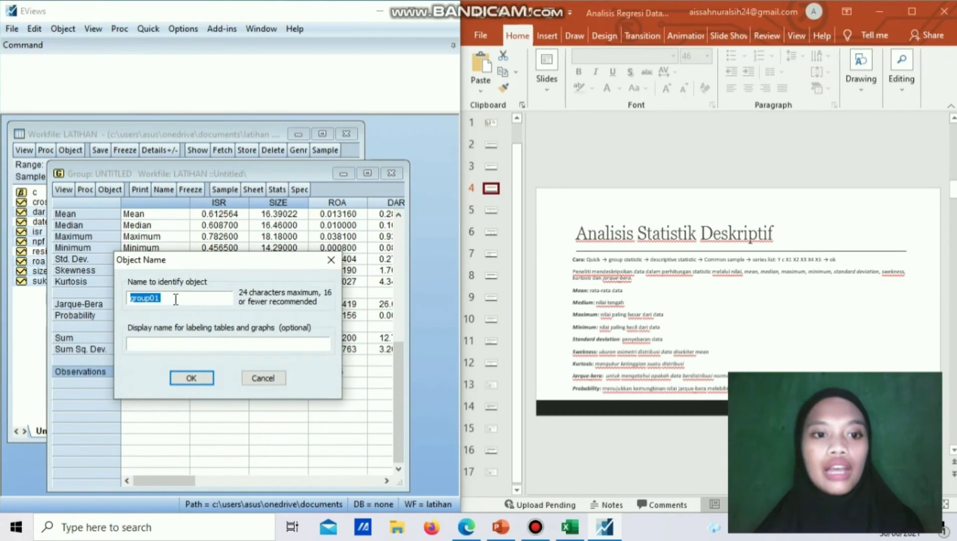
{"action": "type", "text": "DESK"}
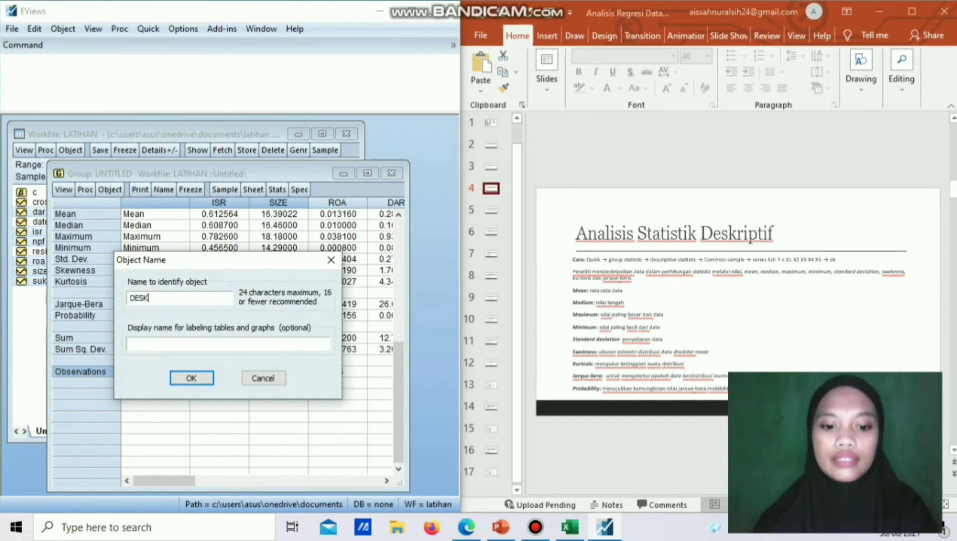
{"action": "type", "text": "RIPTIV"}
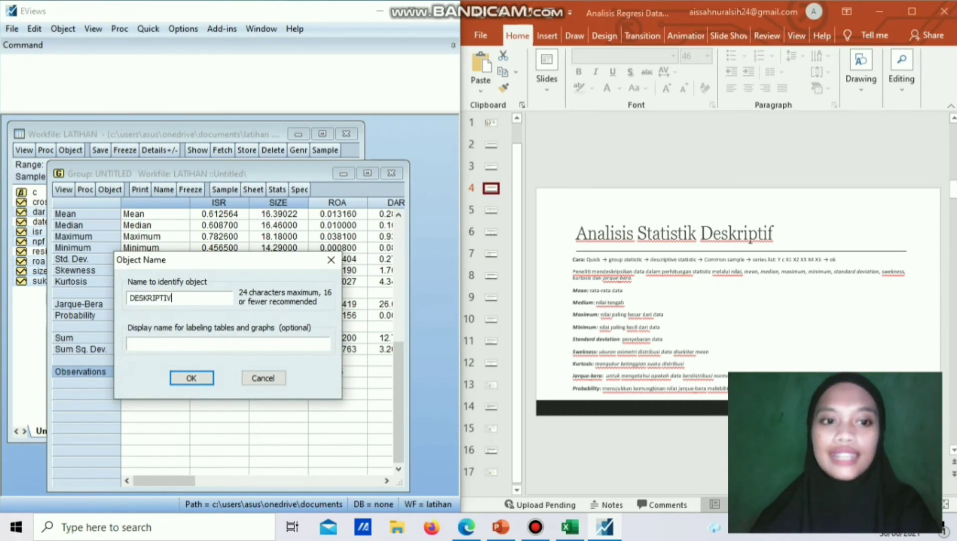
{"action": "type", "text": "V"}
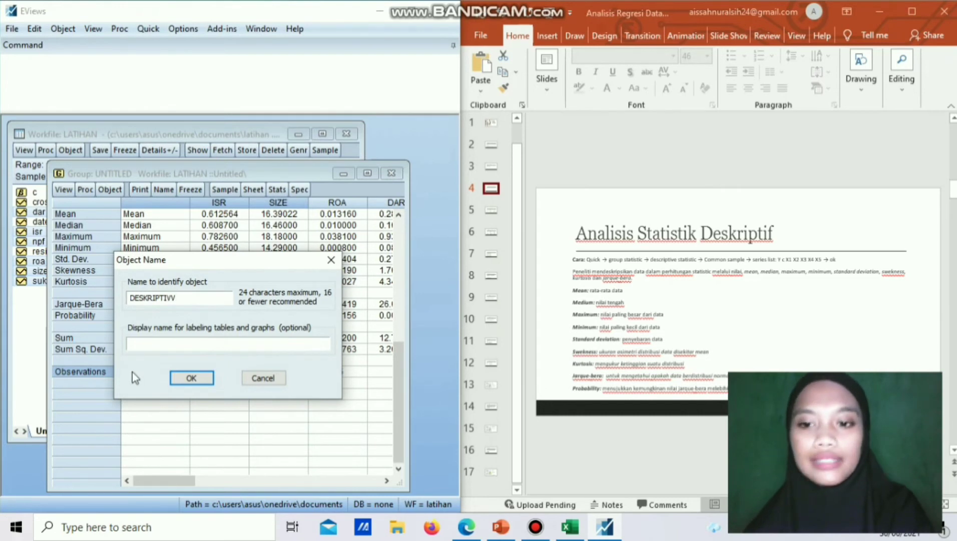
{"action": "key", "text": "BackSpace"}
{"action": "left_click", "coordinate": [190, 376]}
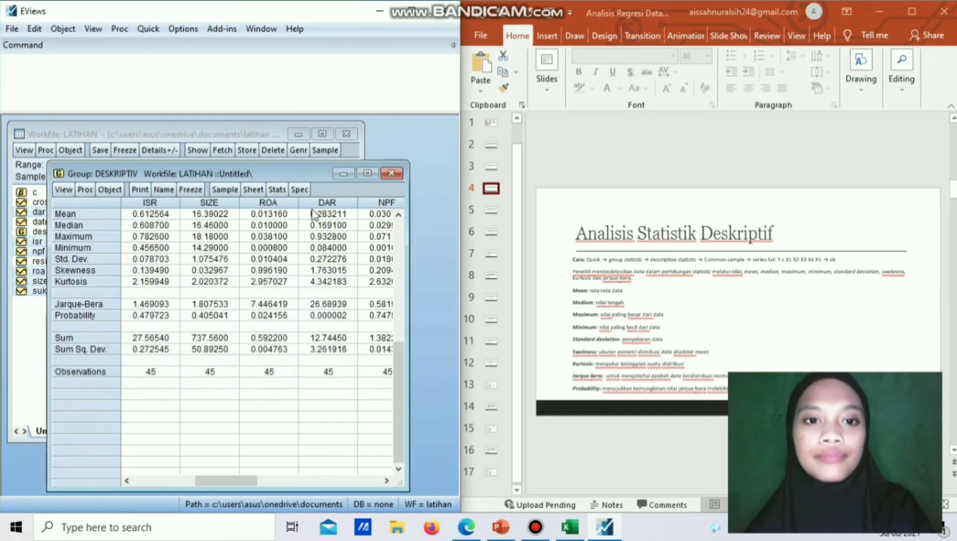
{"action": "left_click", "coordinate": [391, 174]}
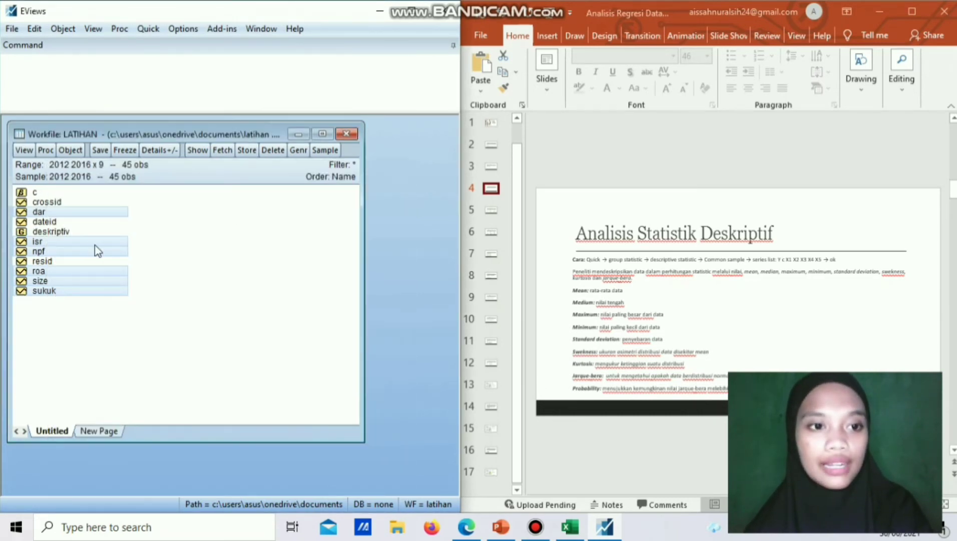
Step: Select the deskriptiv group in the workfile, and switch to PowerPoint to show slide 5, Tahap 2: estimasi model regresi data panel
{"action": "left_click", "coordinate": [65, 235]}
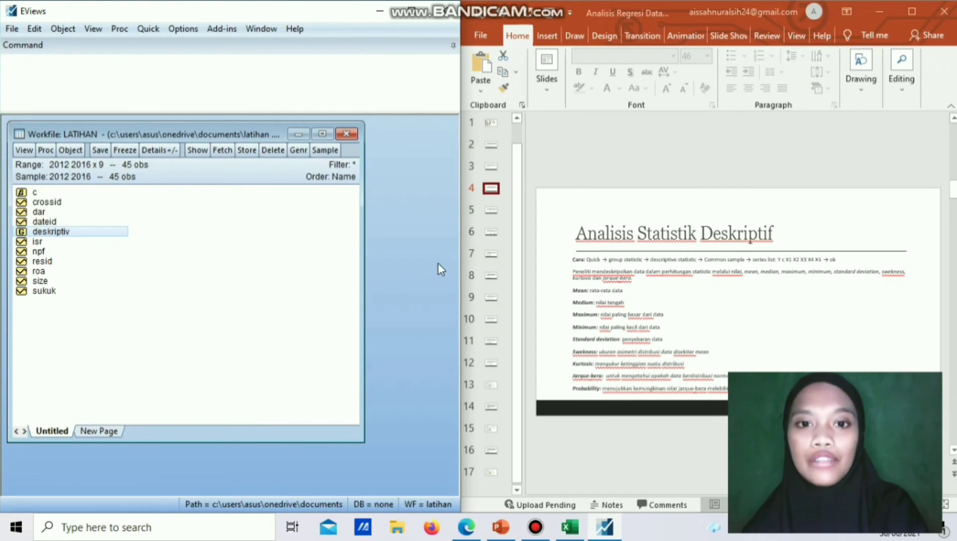
{"action": "left_click", "coordinate": [492, 213]}
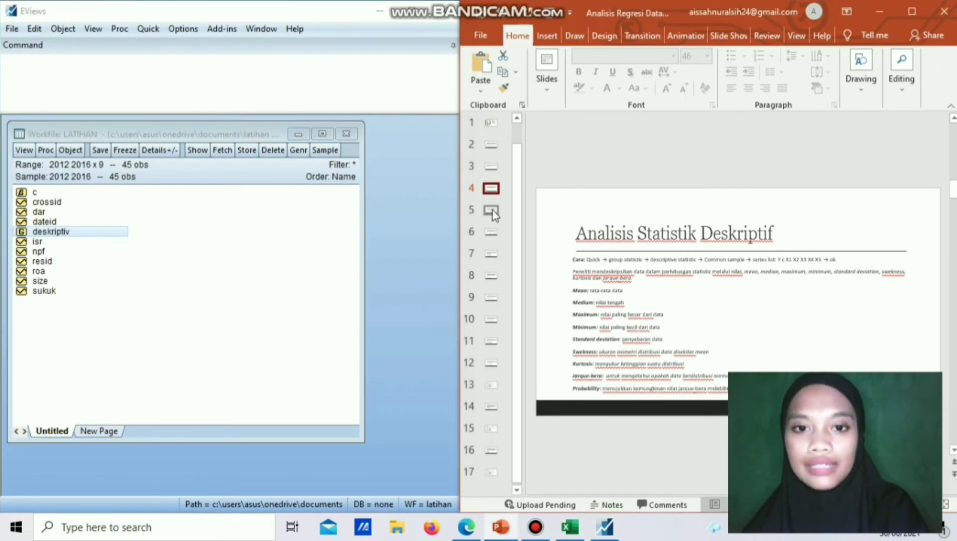
{"action": "left_click", "coordinate": [493, 213]}
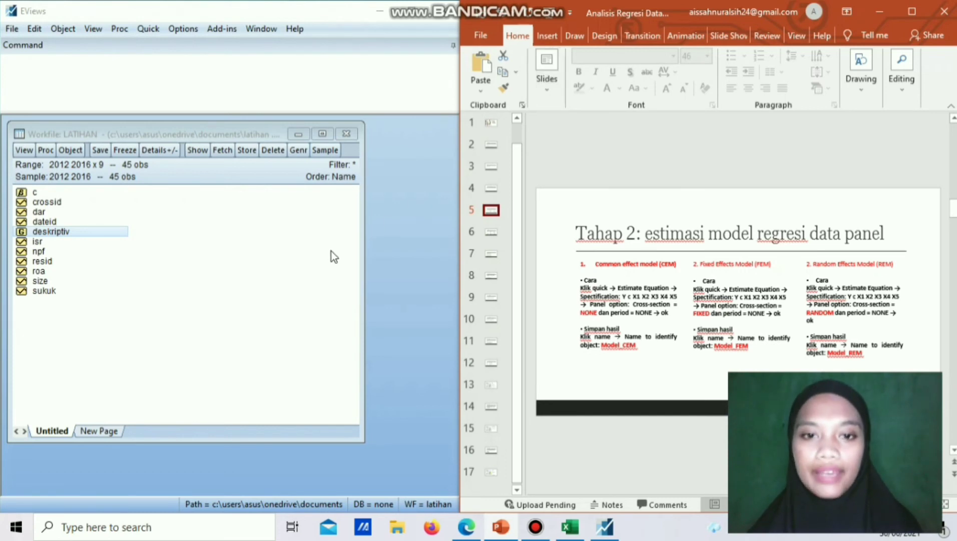
Step: Switch back to EViews and estimate the least-squares panel equation ISR C SIZE ROA DAR NPF SUKUK with cross-section and period effects at None
{"action": "left_click", "coordinate": [149, 29]}
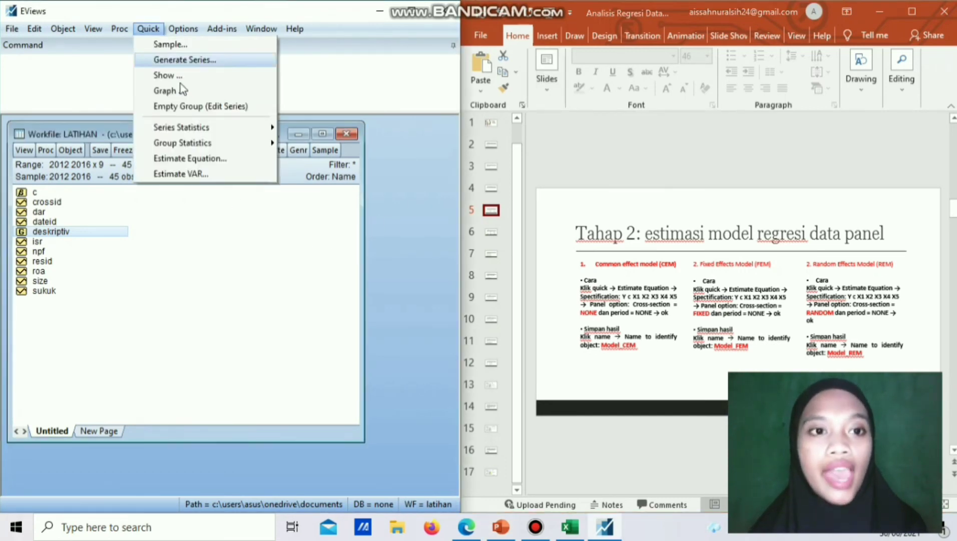
{"action": "left_click", "coordinate": [221, 157]}
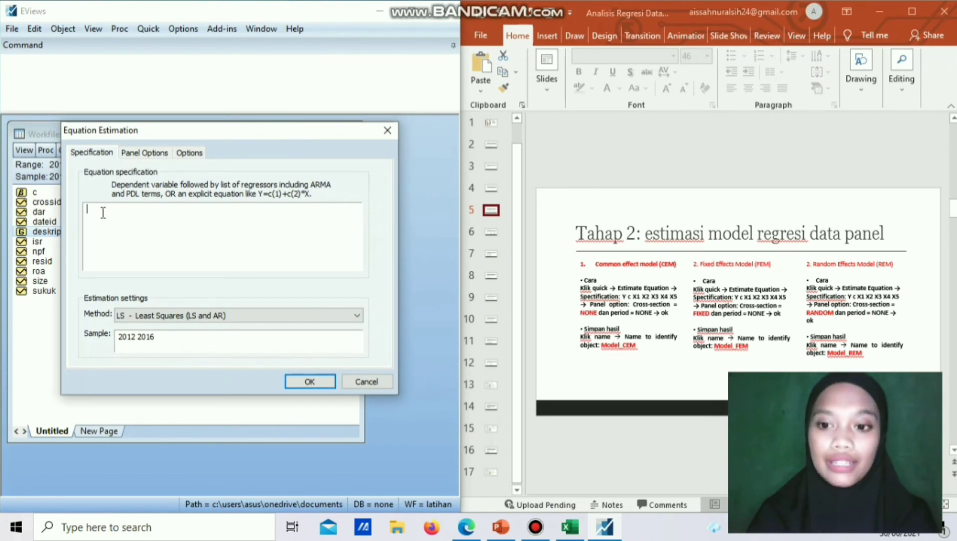
{"action": "type", "text": "IS"}
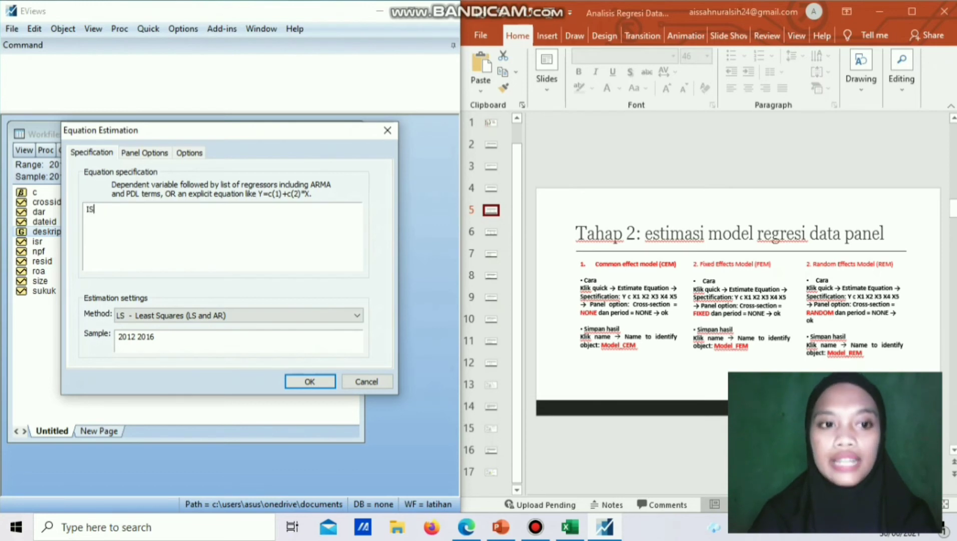
{"action": "type", "text": "R C"}
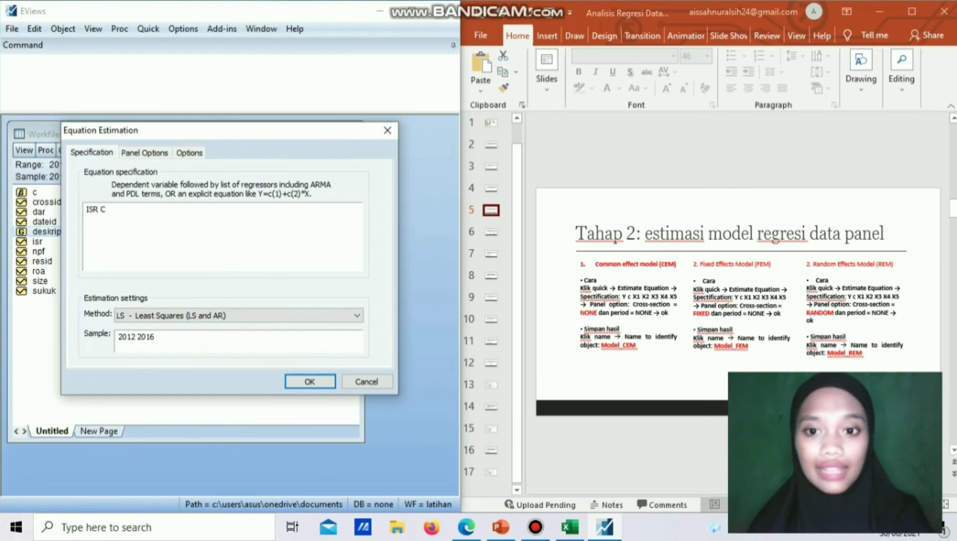
{"action": "type", "text": " SIZE "}
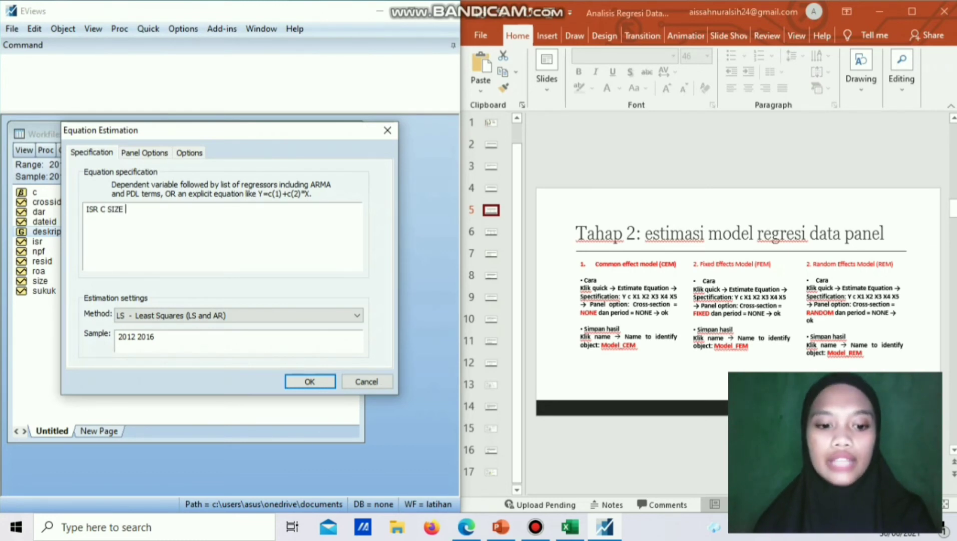
{"action": "type", "text": "ROA D"}
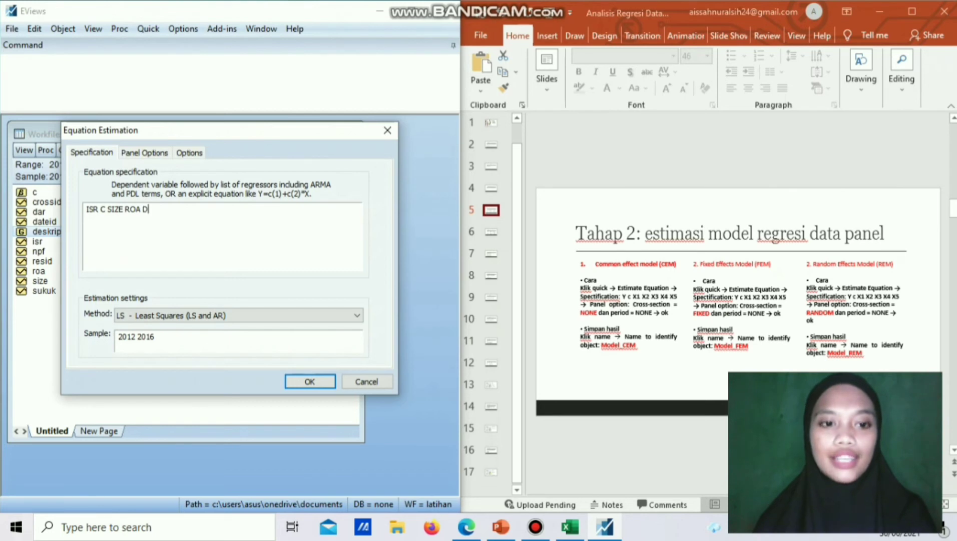
{"action": "type", "text": "AR "}
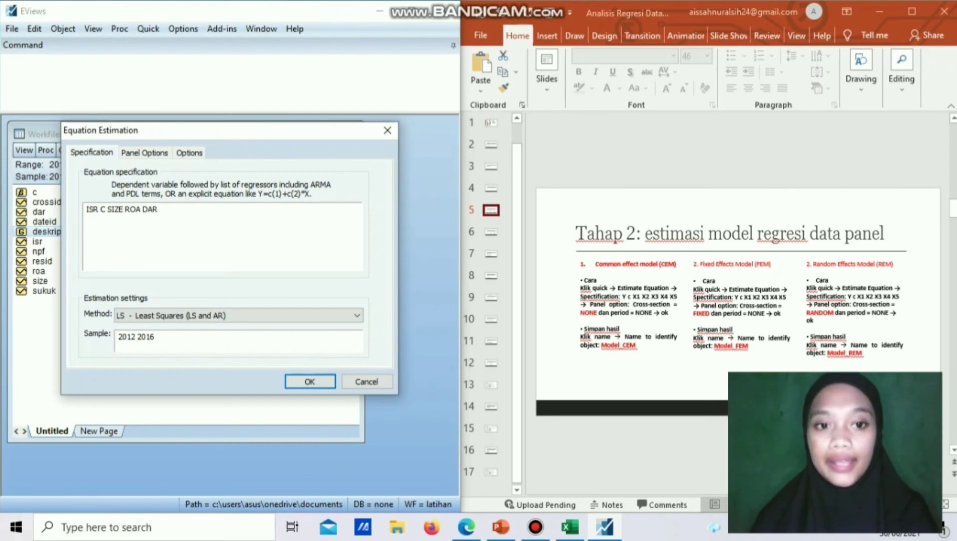
{"action": "type", "text": "NPF"}
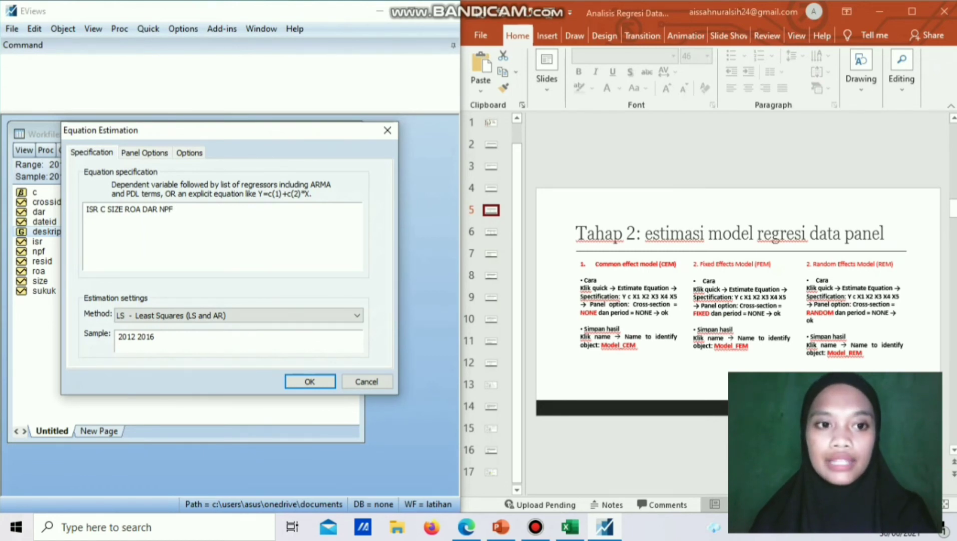
{"action": "type", "text": "SUKUK"}
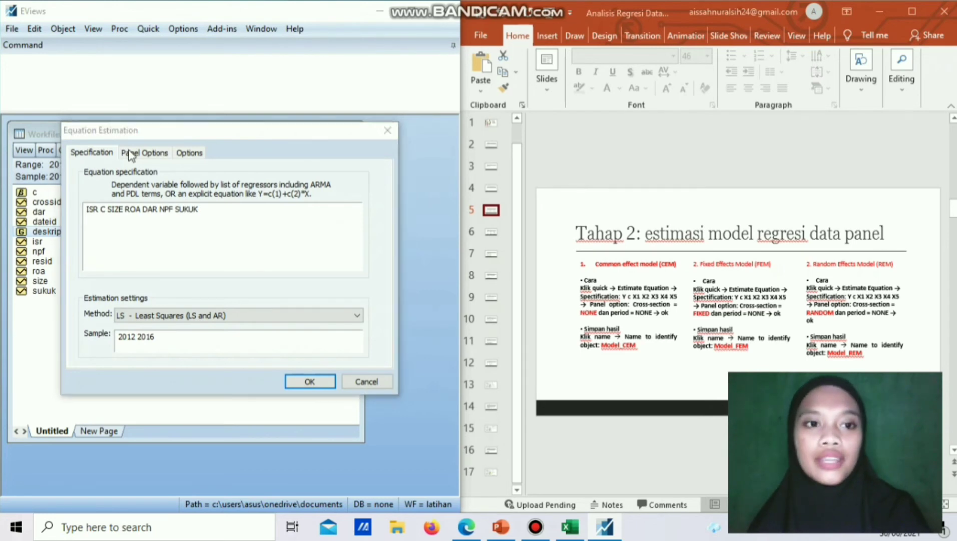
{"action": "left_click", "coordinate": [165, 152]}
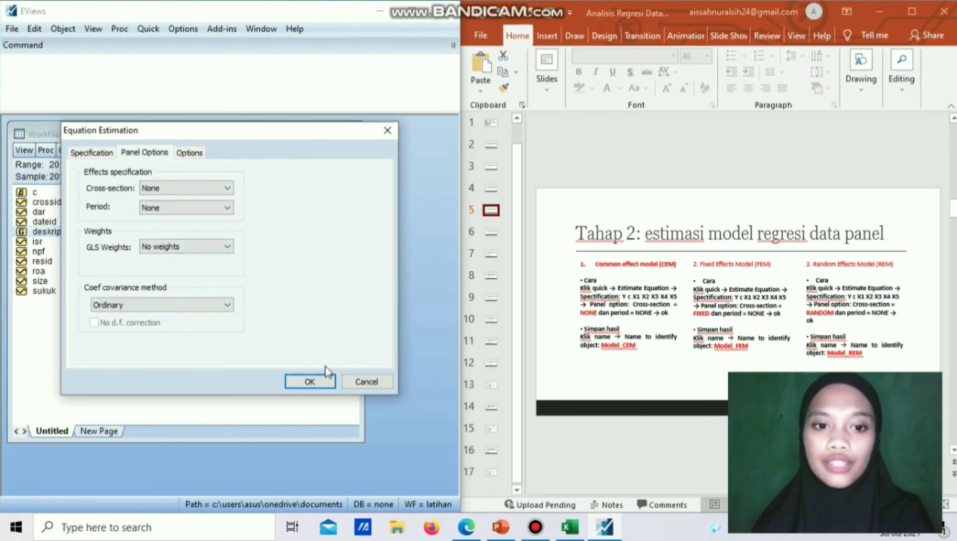
{"action": "left_click", "coordinate": [318, 383]}
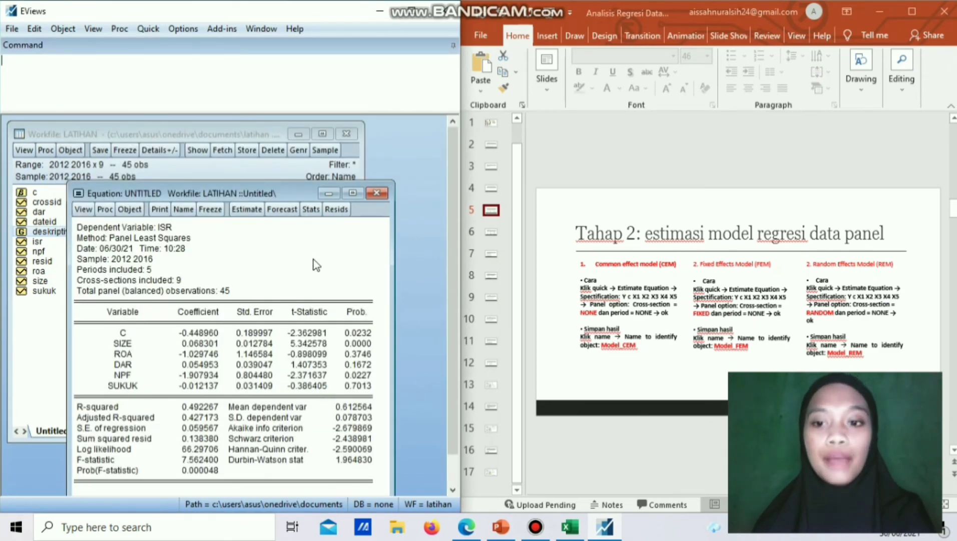
Step: Name the untitled common effect equation MODEL_CEM and close its window, returning to the LATIHAN workfile
{"action": "left_click_drag", "start_coordinate": [253, 192], "coordinate": [264, 158]}
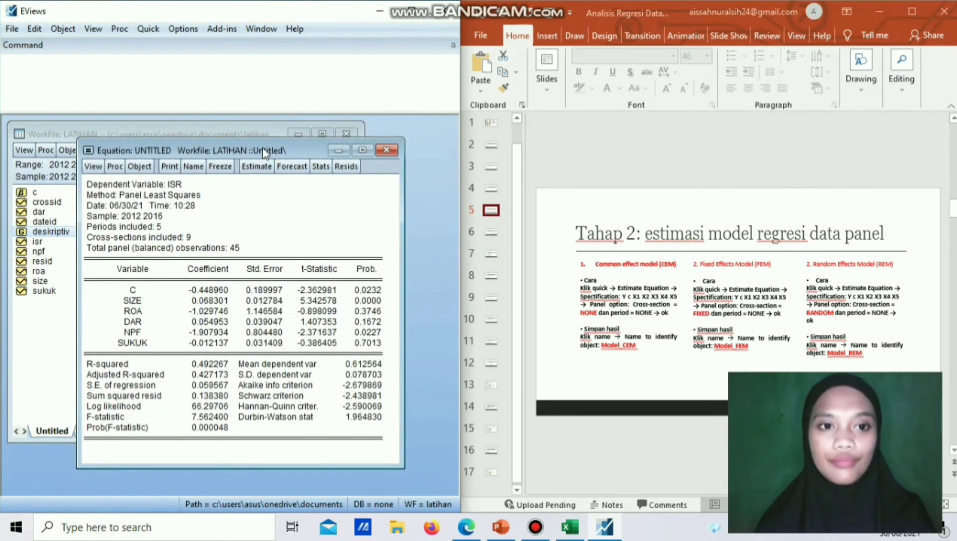
{"action": "left_click", "coordinate": [207, 172]}
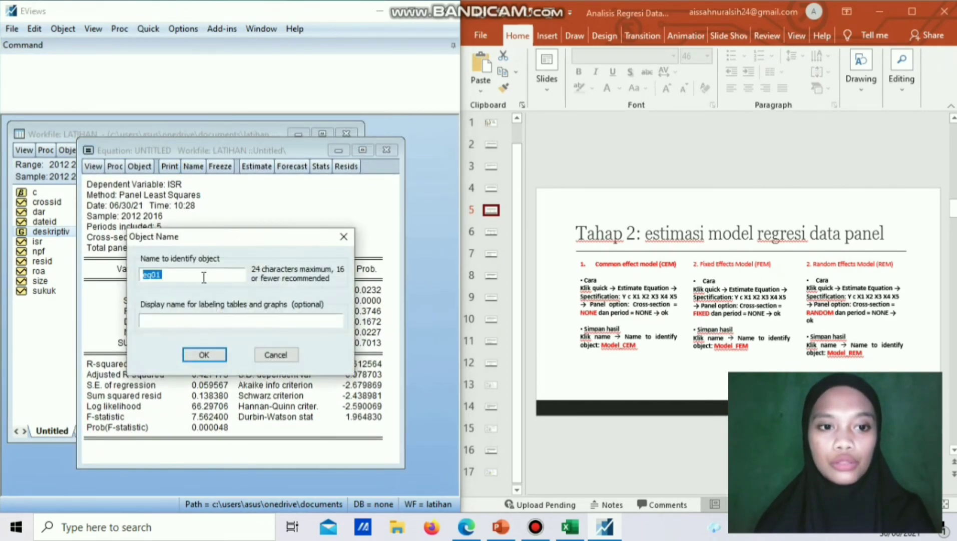
{"action": "type", "text": "M"}
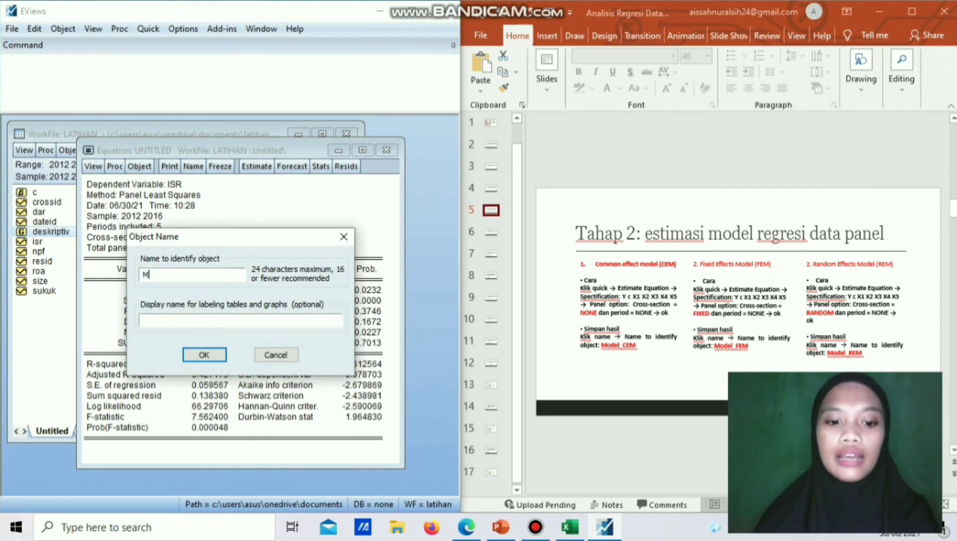
{"action": "type", "text": "ODEL "}
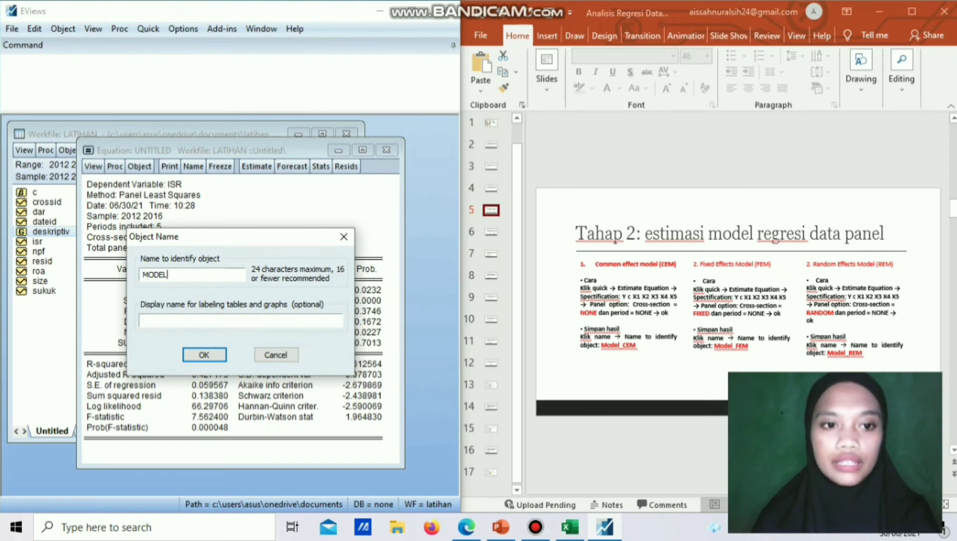
{"action": "type", "text": "_"}
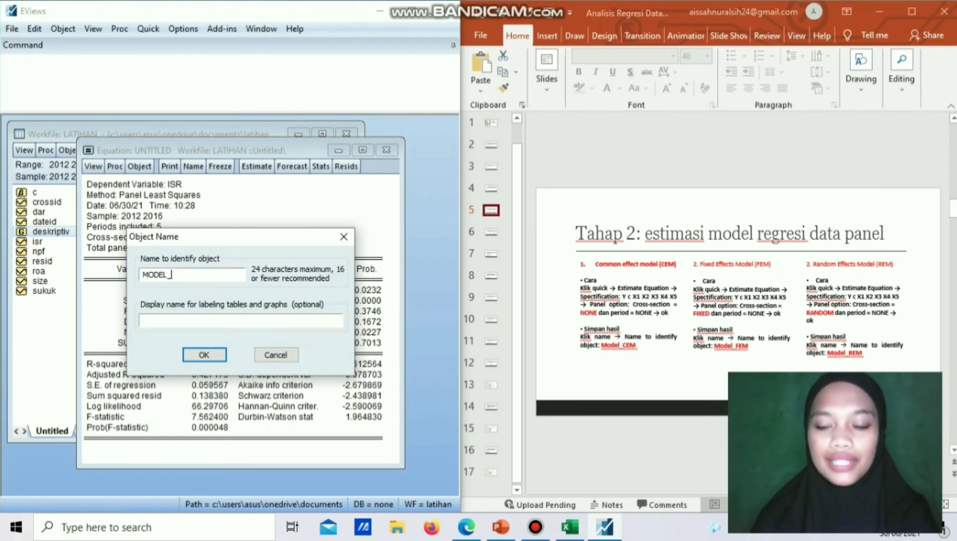
{"action": "type", "text": "CEM"}
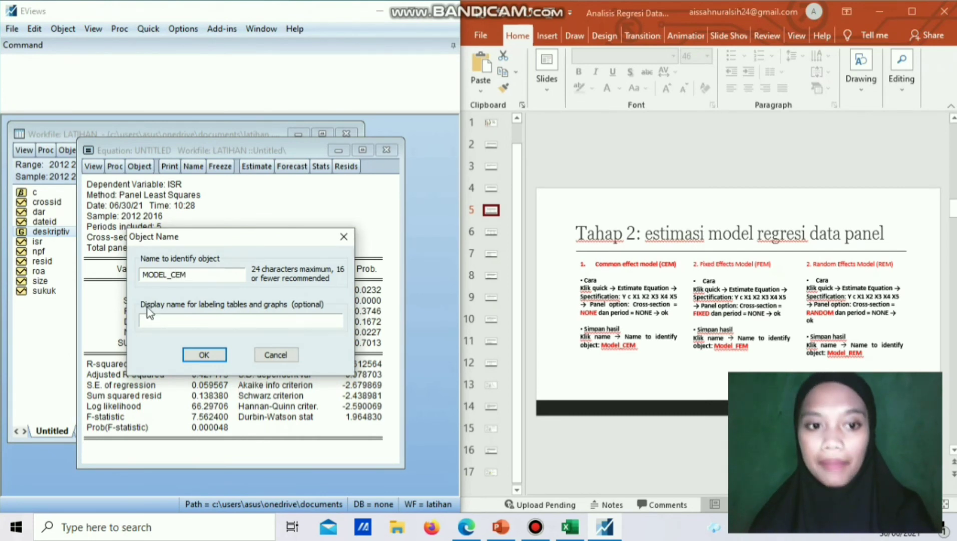
{"action": "left_click", "coordinate": [204, 355]}
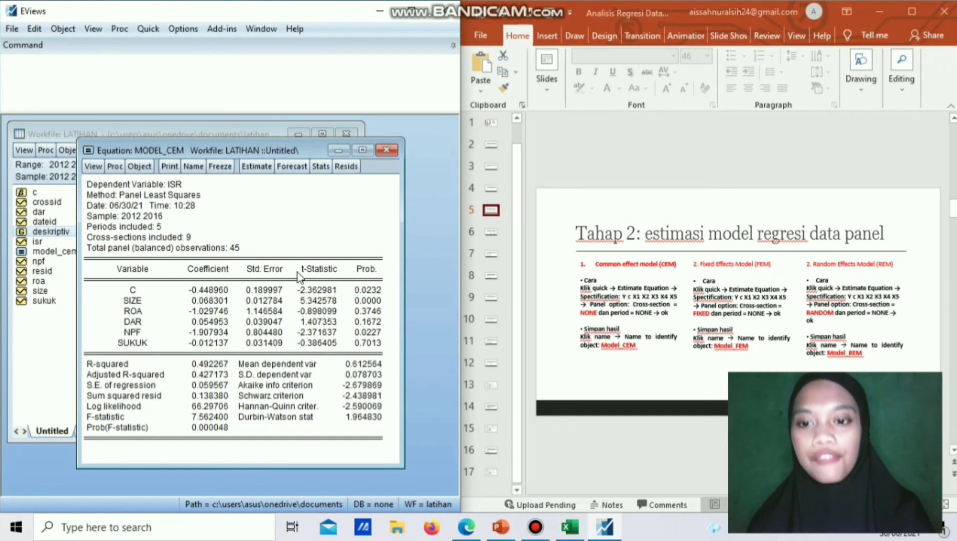
{"action": "left_click", "coordinate": [386, 150]}
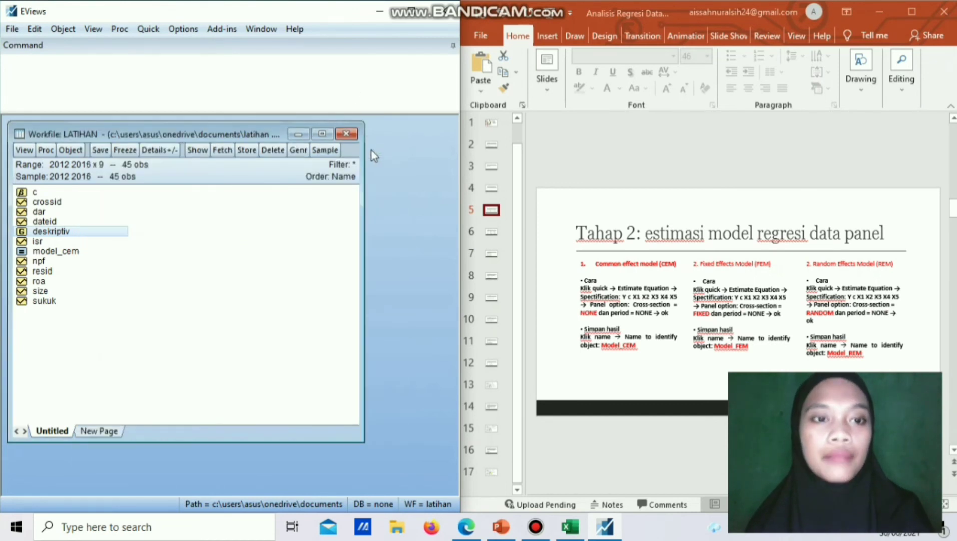
Step: Estimate a new least-squares panel equation ISR C SIZE ROA DAR NPF SUKUK with Fixed cross-section effects and period effects at None
{"action": "left_click", "coordinate": [154, 32]}
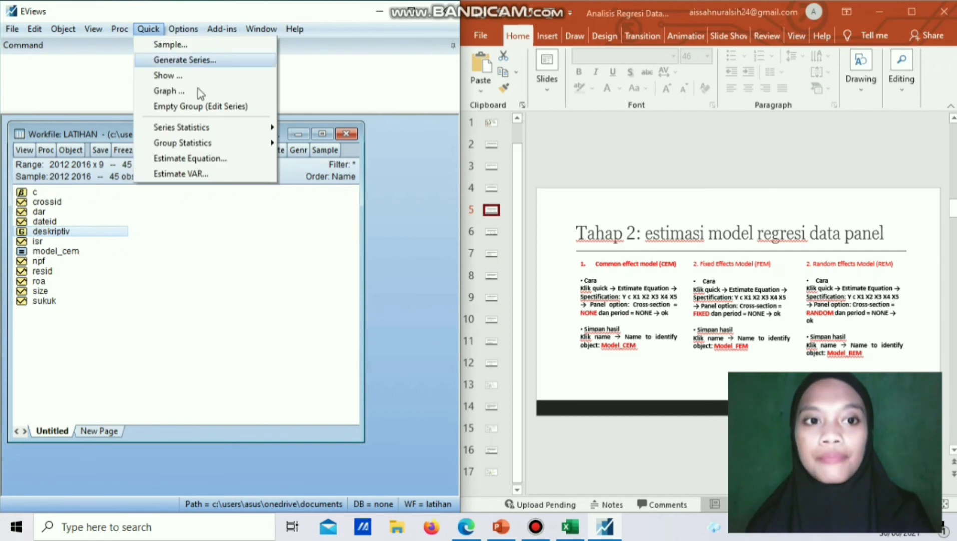
{"action": "left_click", "coordinate": [246, 158]}
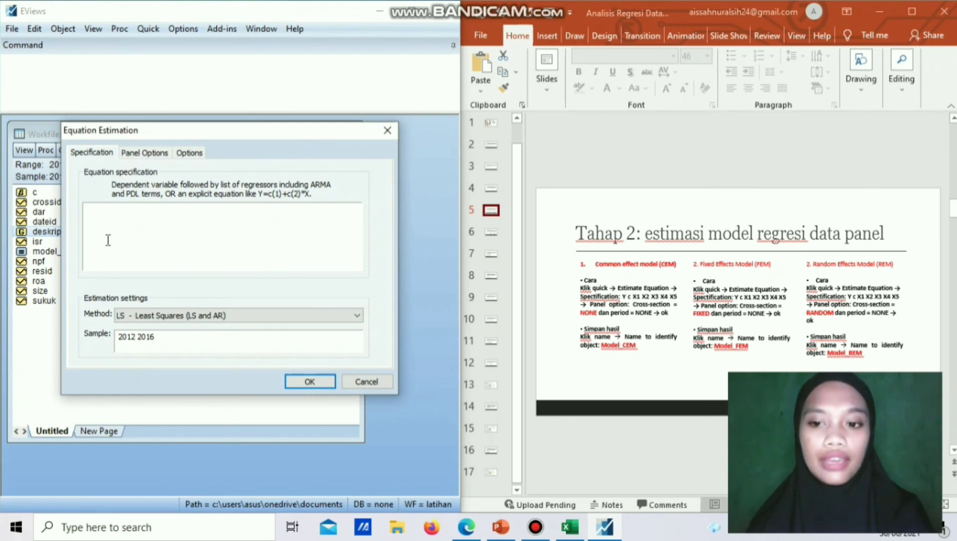
{"action": "type", "text": "is"}
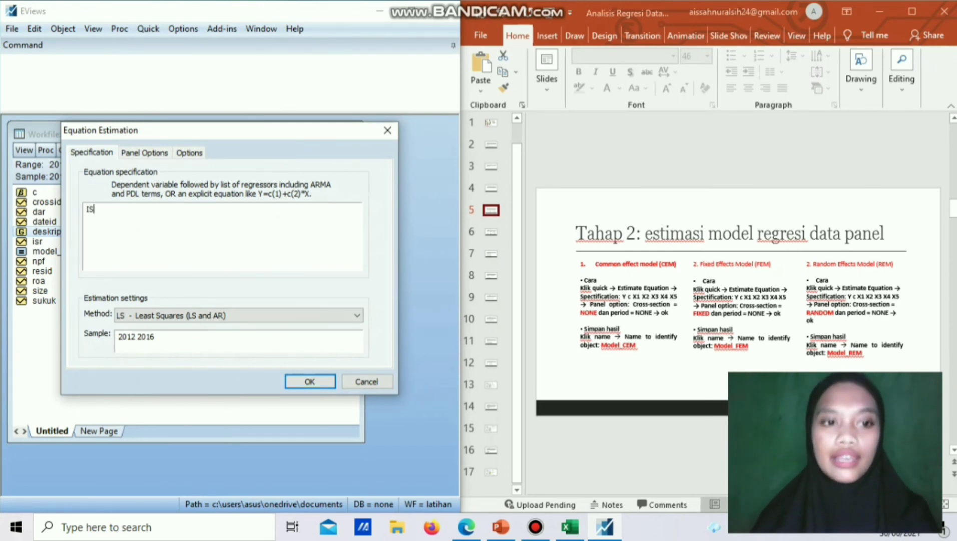
{"action": "type", "text": "R C "}
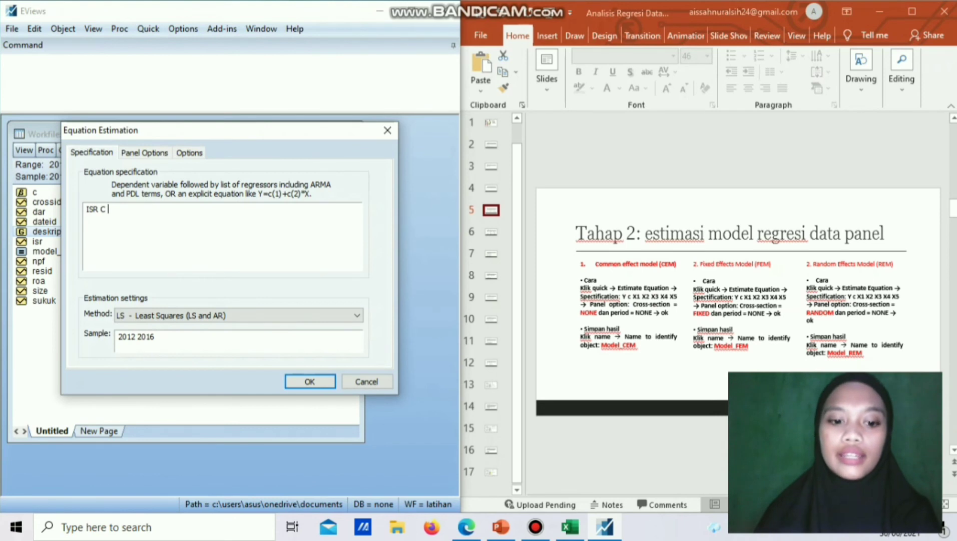
{"action": "type", "text": "SIZE RO"}
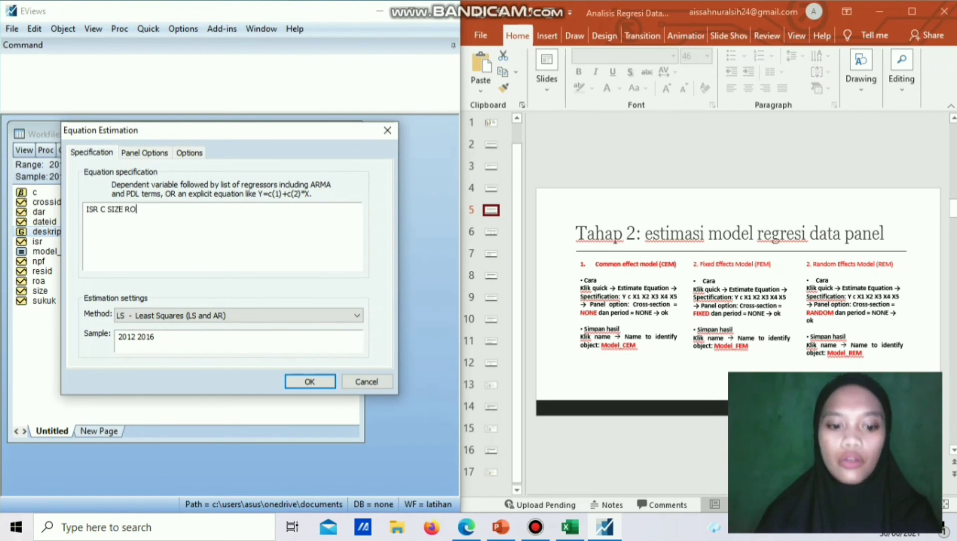
{"action": "type", "text": "A DAR NP"}
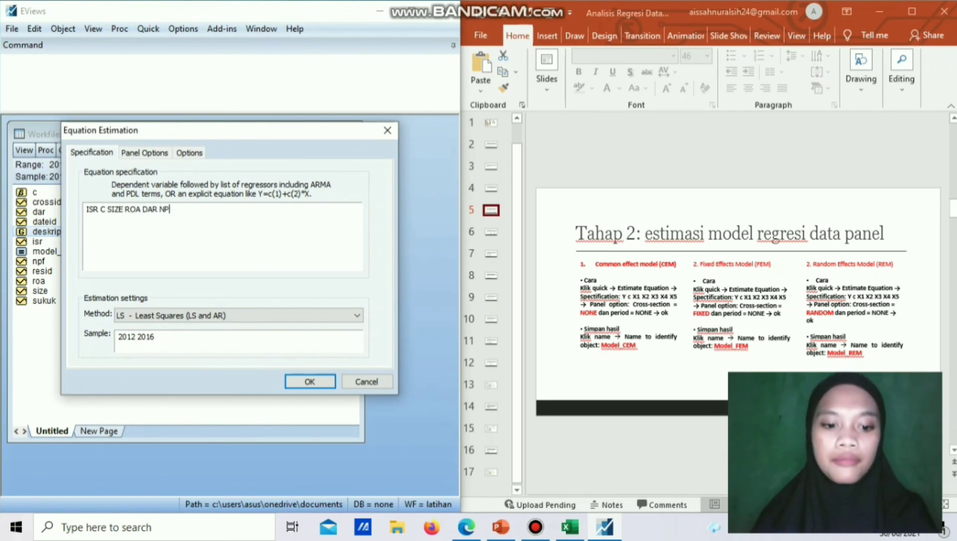
{"action": "type", "text": "F SUKUK"}
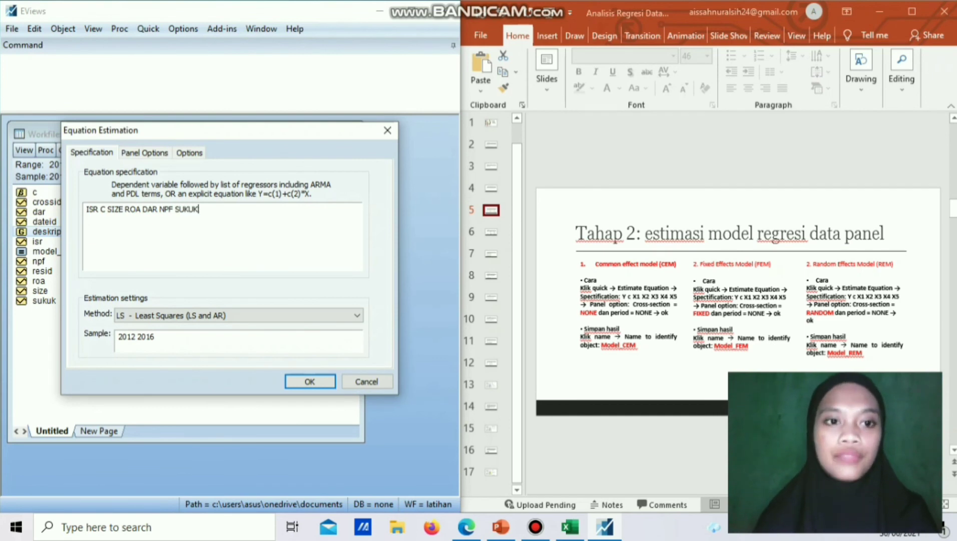
{"action": "left_click", "coordinate": [144, 152]}
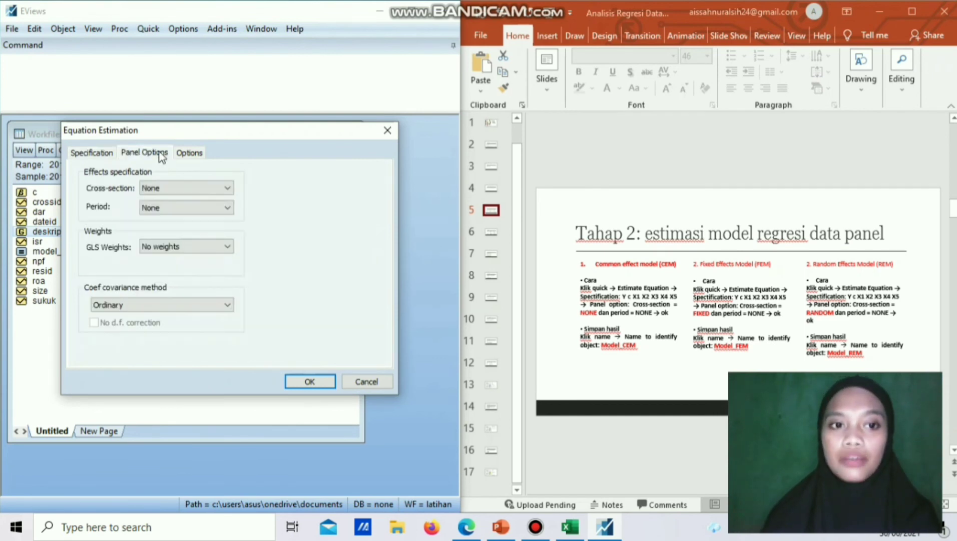
{"action": "left_click", "coordinate": [205, 187]}
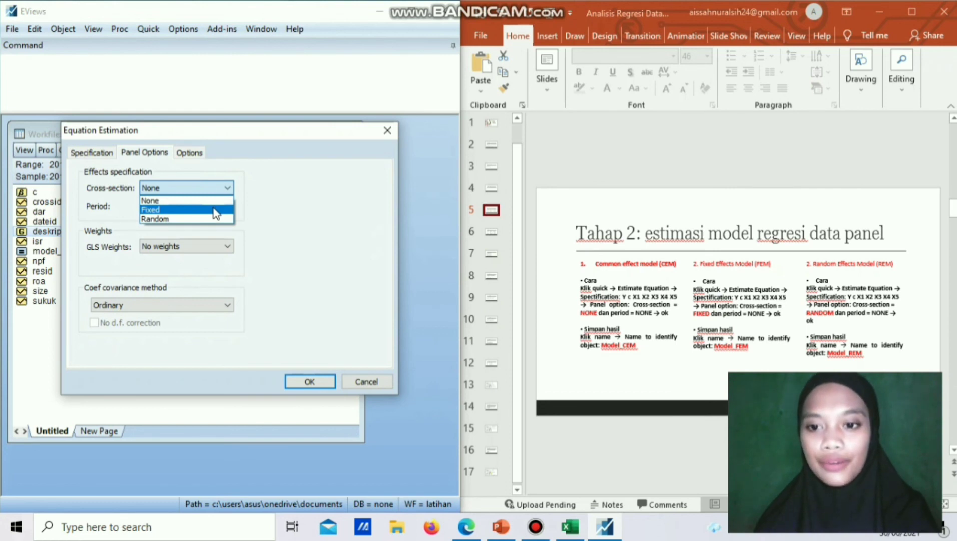
{"action": "left_click", "coordinate": [215, 210]}
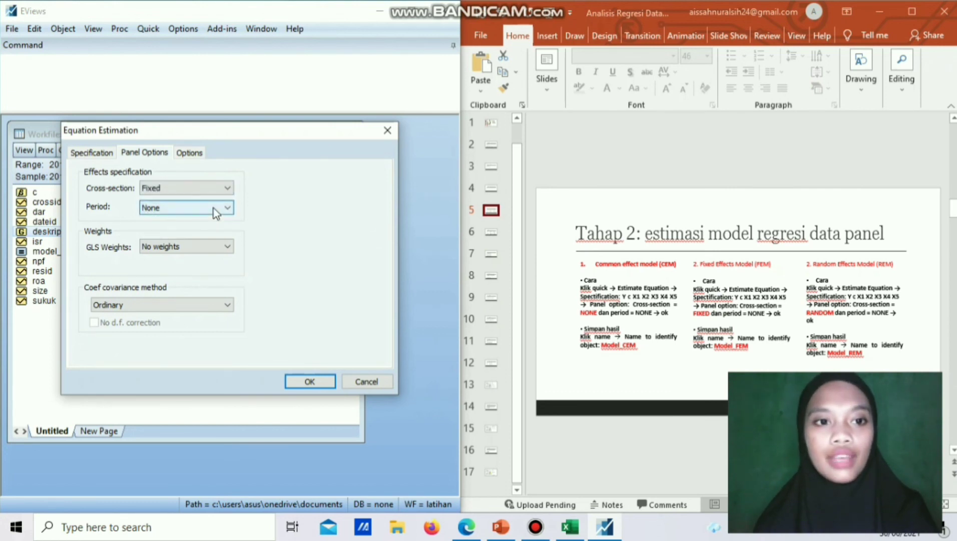
{"action": "left_click", "coordinate": [304, 382]}
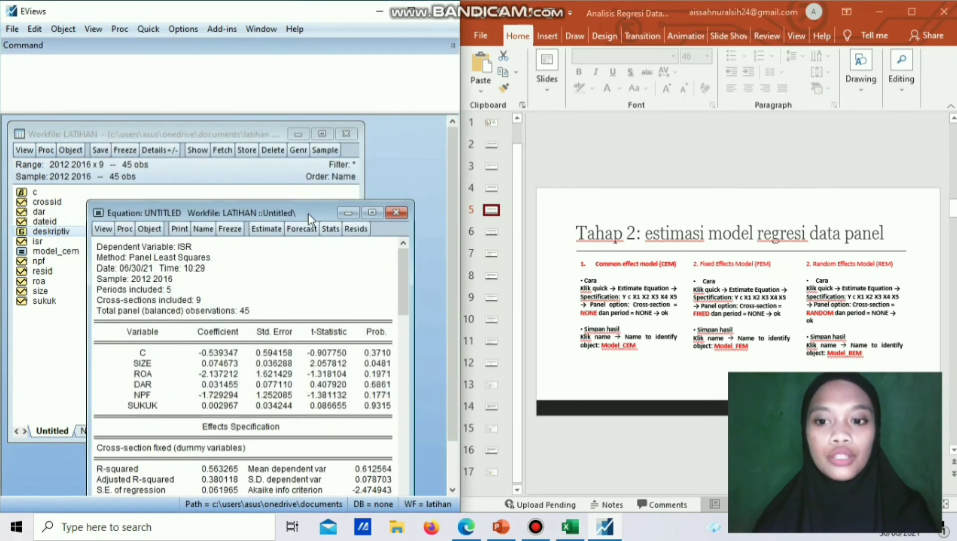
Step: Name the untitled fixed effects equation MODEL_FEM and close its window, returning to the LATIHAN workfile
{"action": "left_click_drag", "start_coordinate": [308, 215], "coordinate": [292, 147]}
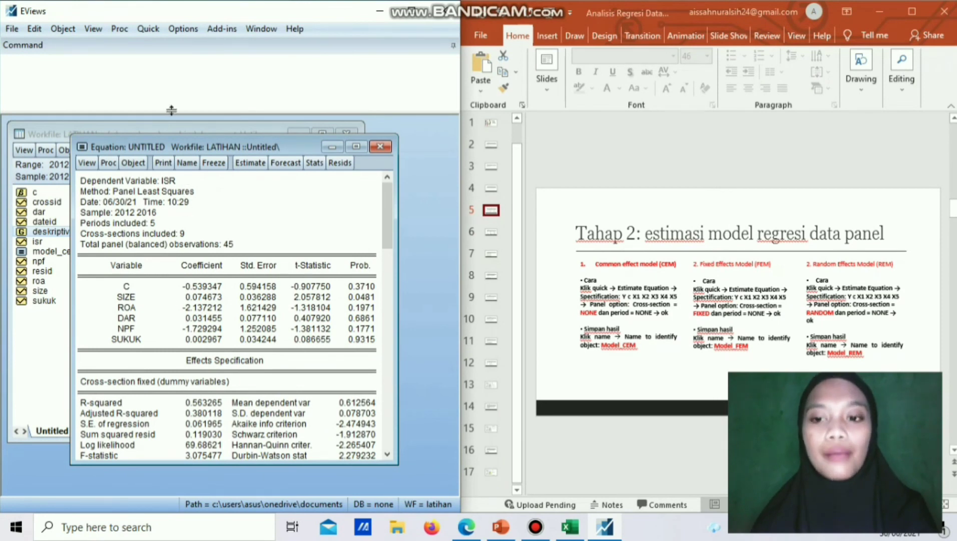
{"action": "left_click", "coordinate": [188, 163]}
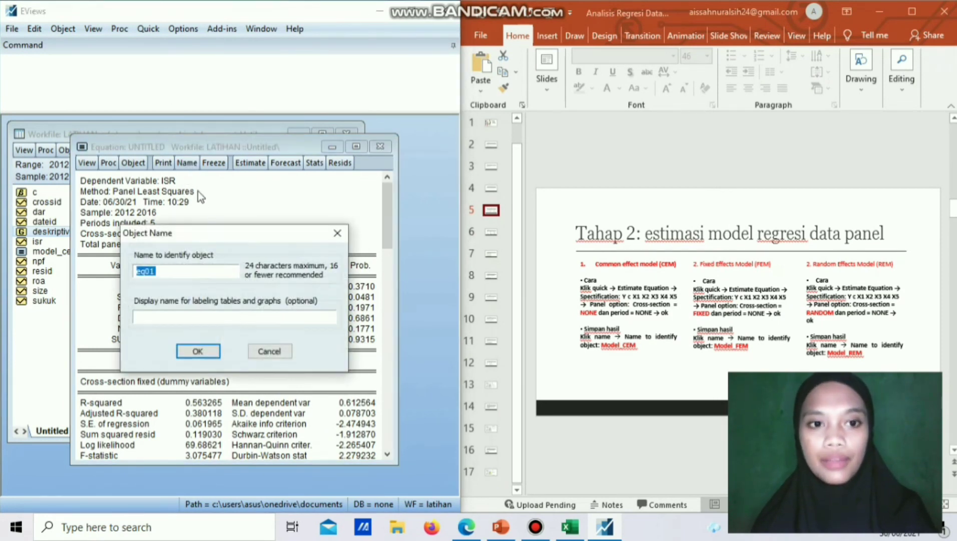
{"action": "type", "text": "MO"}
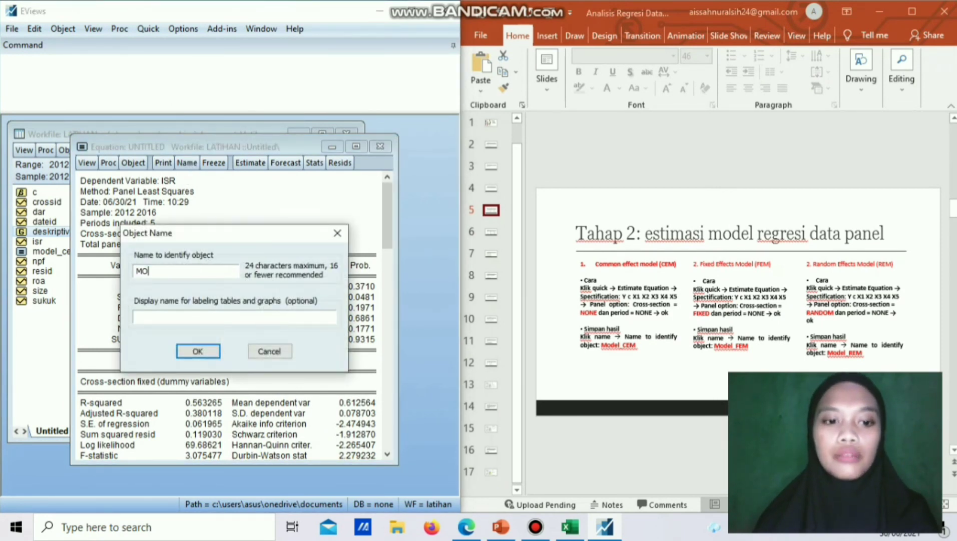
{"action": "type", "text": "DEL_"}
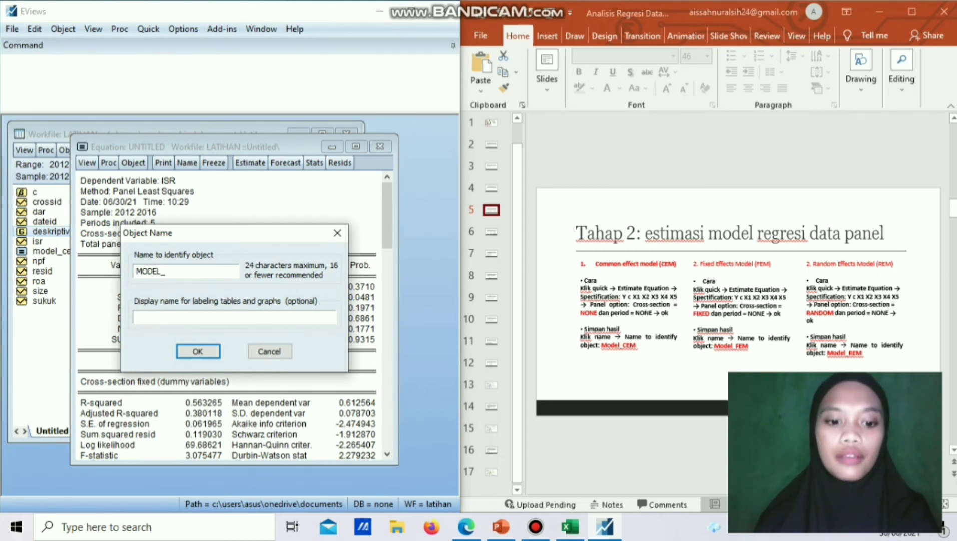
{"action": "type", "text": "FEM"}
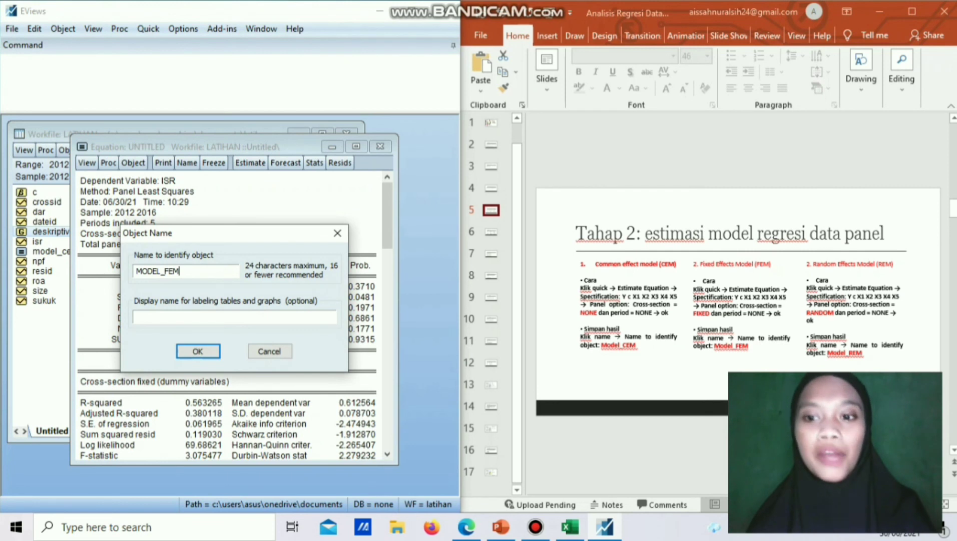
{"action": "left_click", "coordinate": [199, 352]}
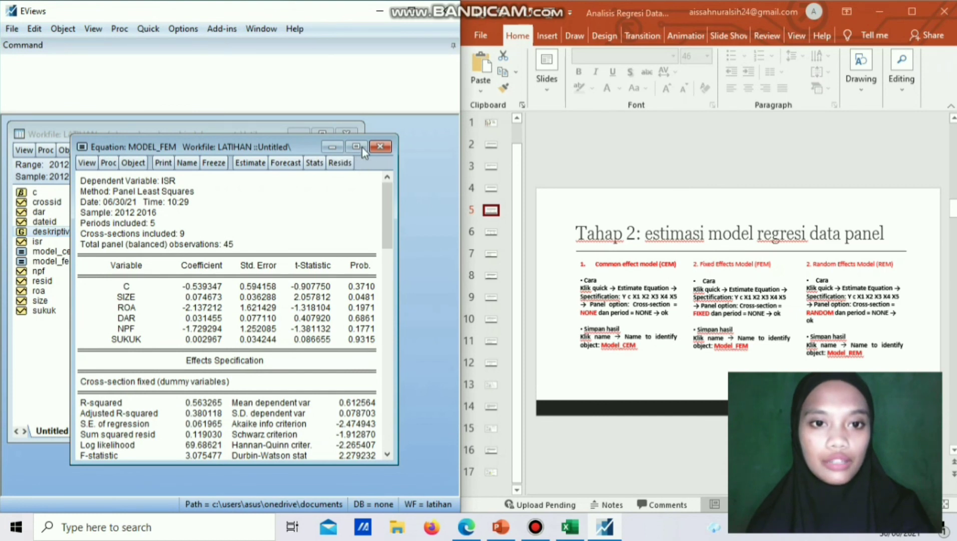
{"action": "left_click", "coordinate": [381, 146]}
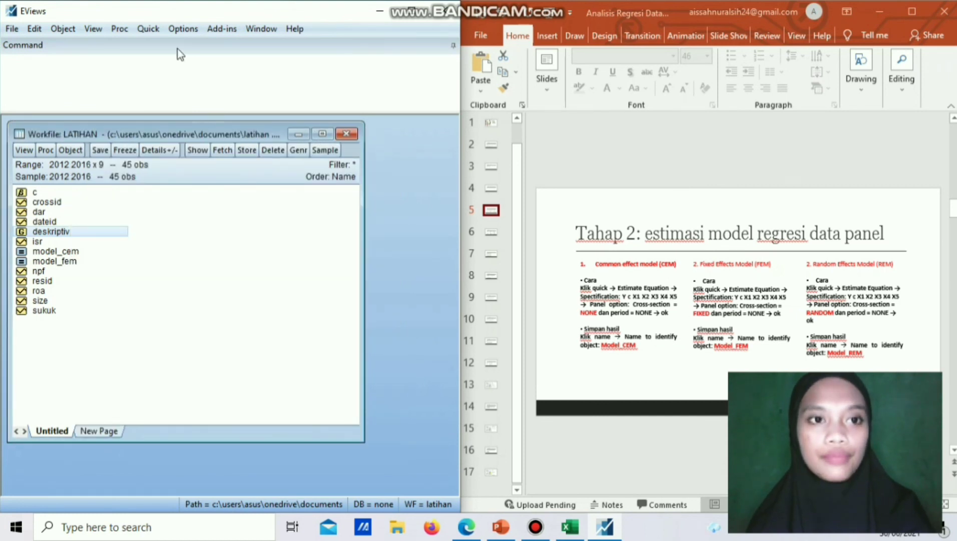
Step: Estimate a new panel equation ISR C SIZE ROA DAR NPF SUKUK with Random cross-section effects and period effects at None
{"action": "left_click", "coordinate": [156, 33]}
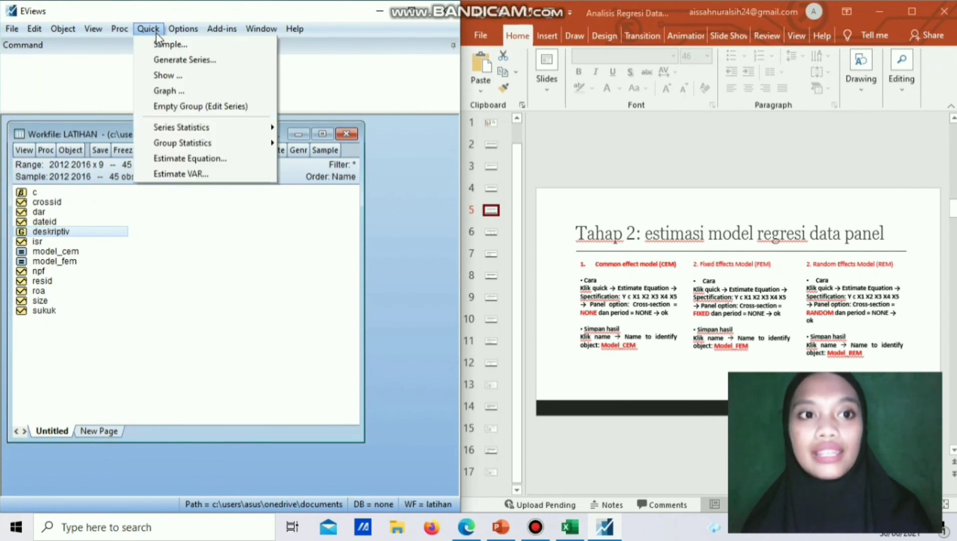
{"action": "left_click", "coordinate": [201, 157]}
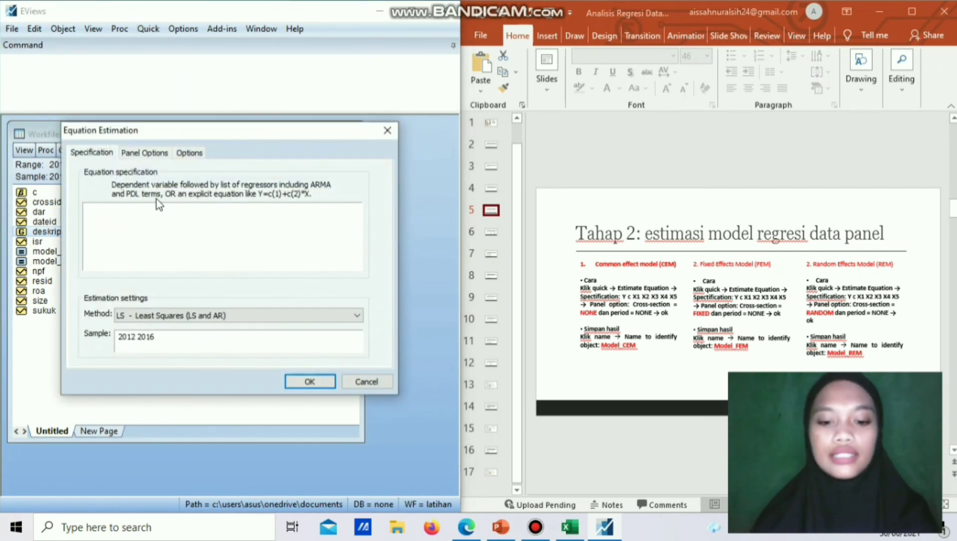
{"action": "type", "text": "ISR C SIZE "}
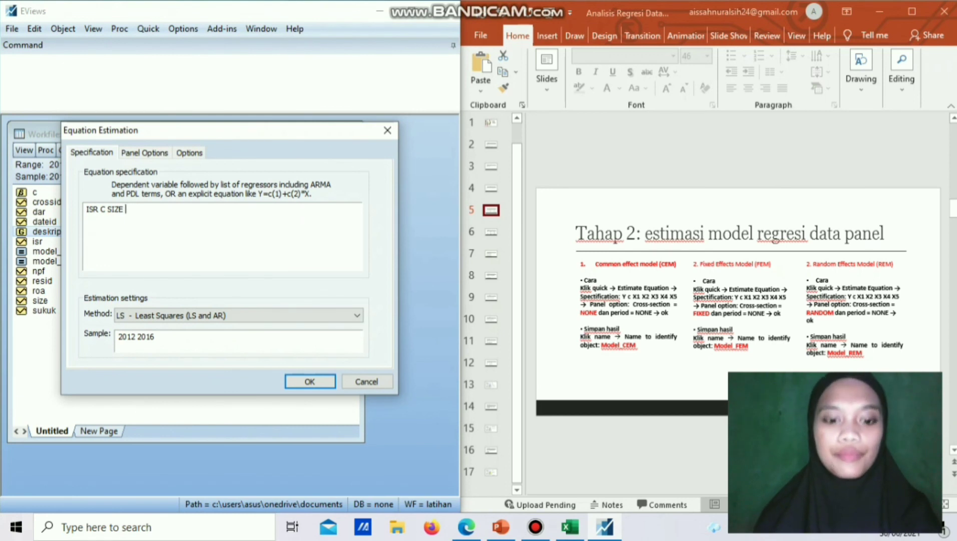
{"action": "type", "text": "ROA DA"}
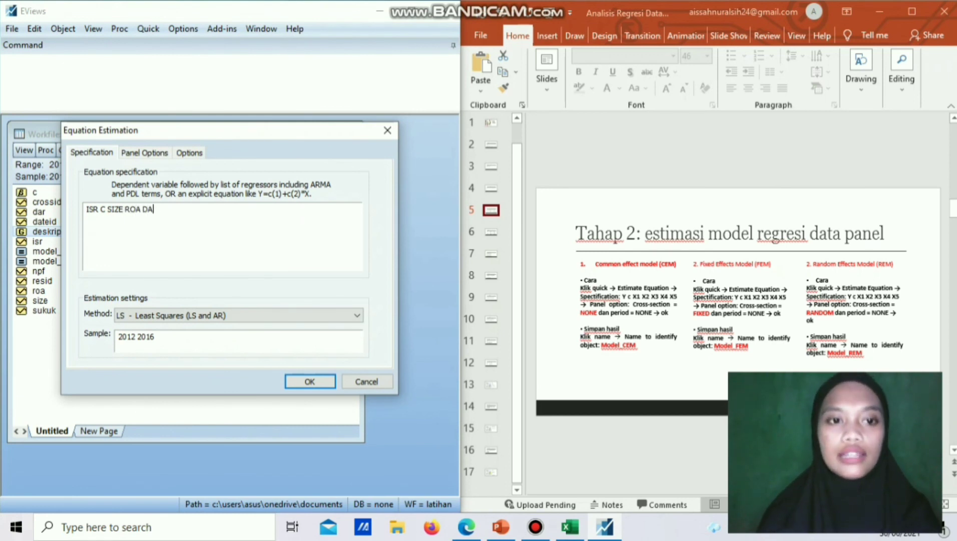
{"action": "type", "text": "R NP"}
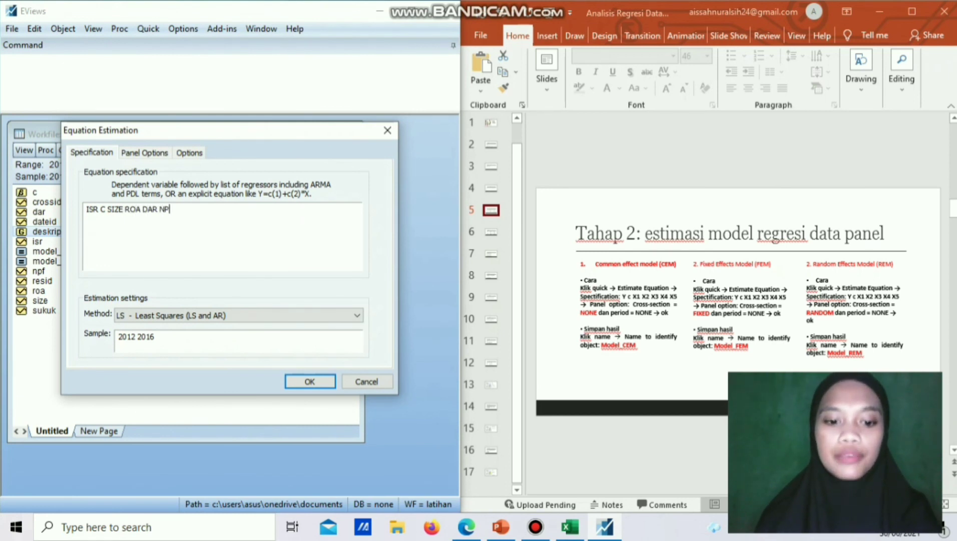
{"action": "type", "text": "F SUKUK"}
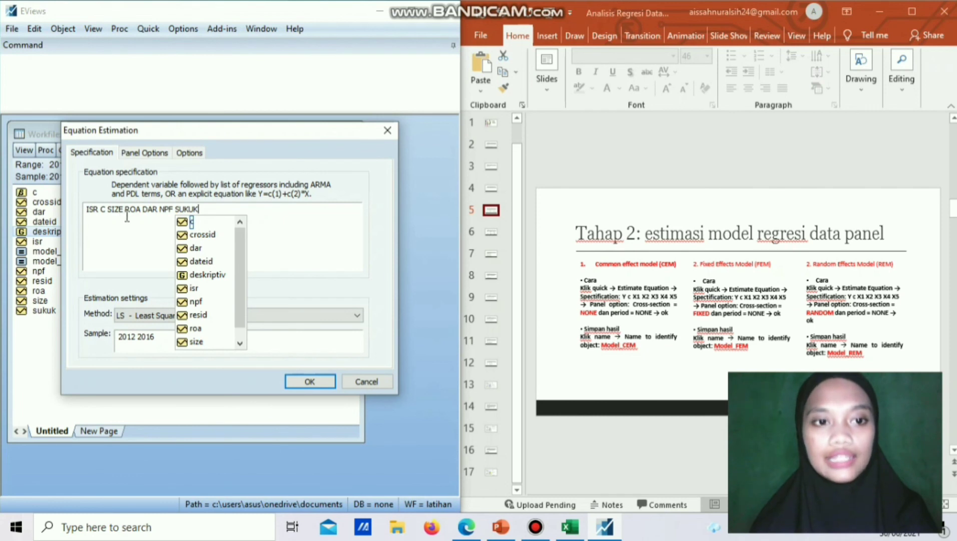
{"action": "left_click", "coordinate": [151, 156]}
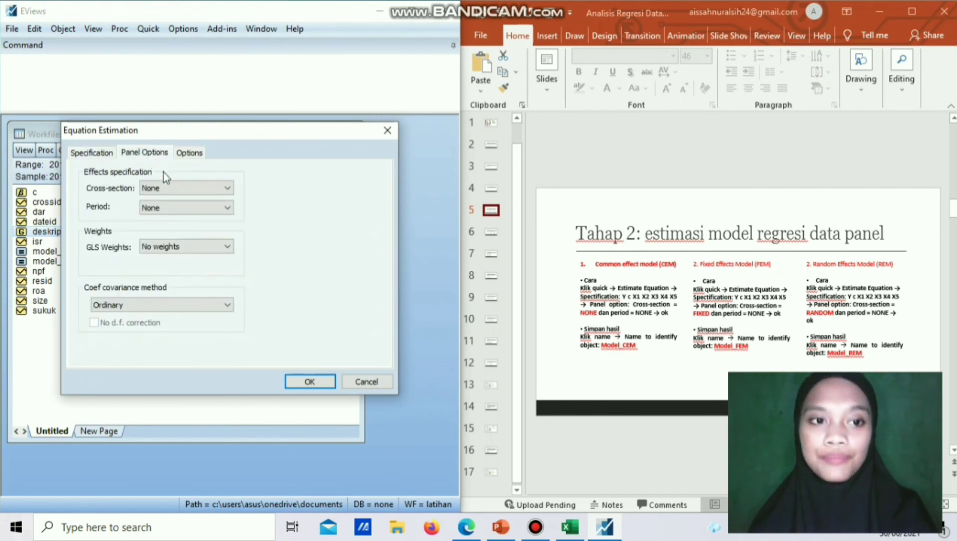
{"action": "left_click", "coordinate": [183, 186]}
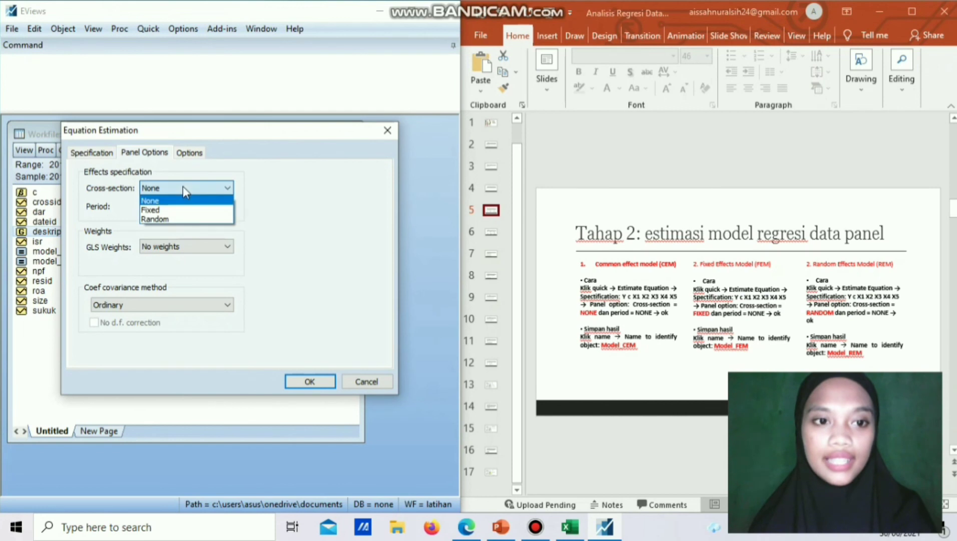
{"action": "left_click", "coordinate": [191, 221]}
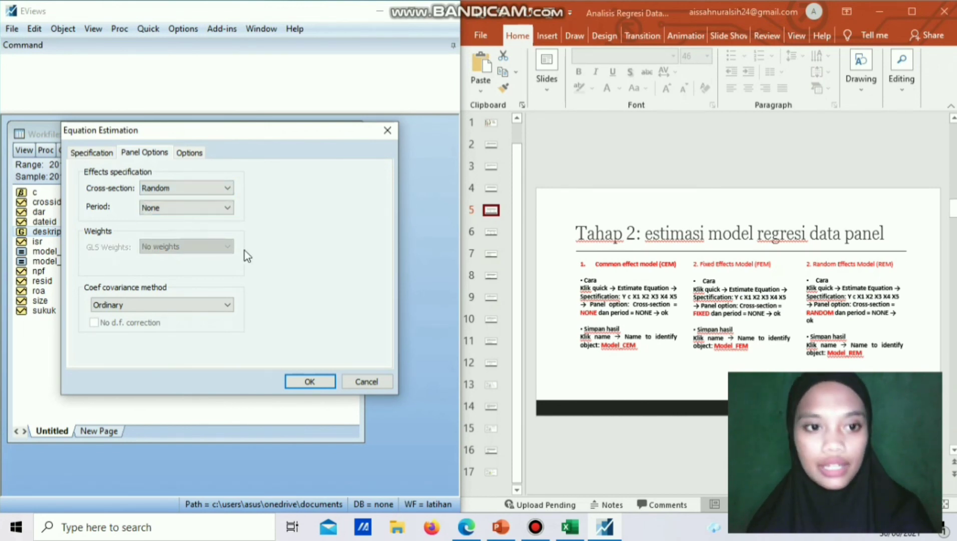
{"action": "left_click", "coordinate": [309, 382]}
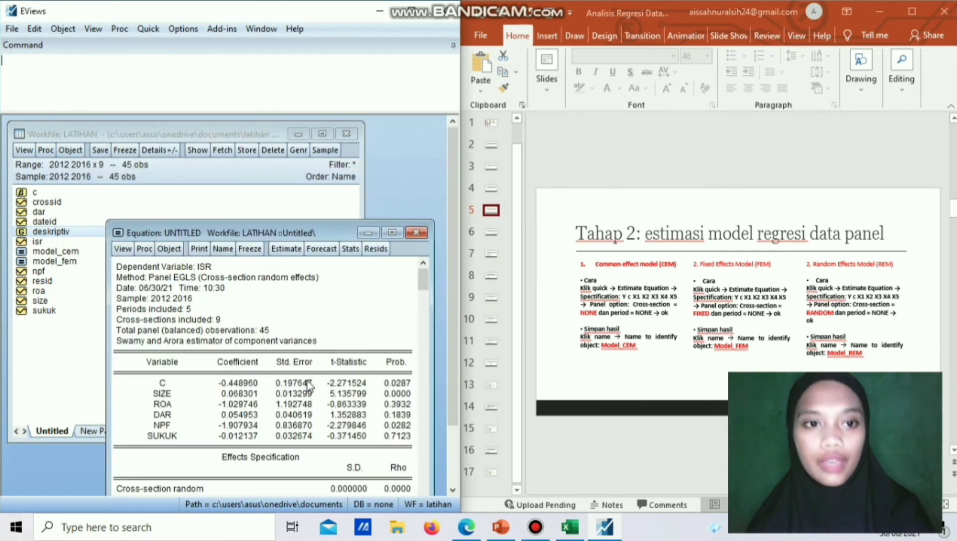
Step: Move the untitled random effects equation window higher in the workspace and name the equation MODEL_REM
{"action": "left_click_drag", "start_coordinate": [318, 231], "coordinate": [308, 144]}
{"action": "left_click", "coordinate": [213, 163]}
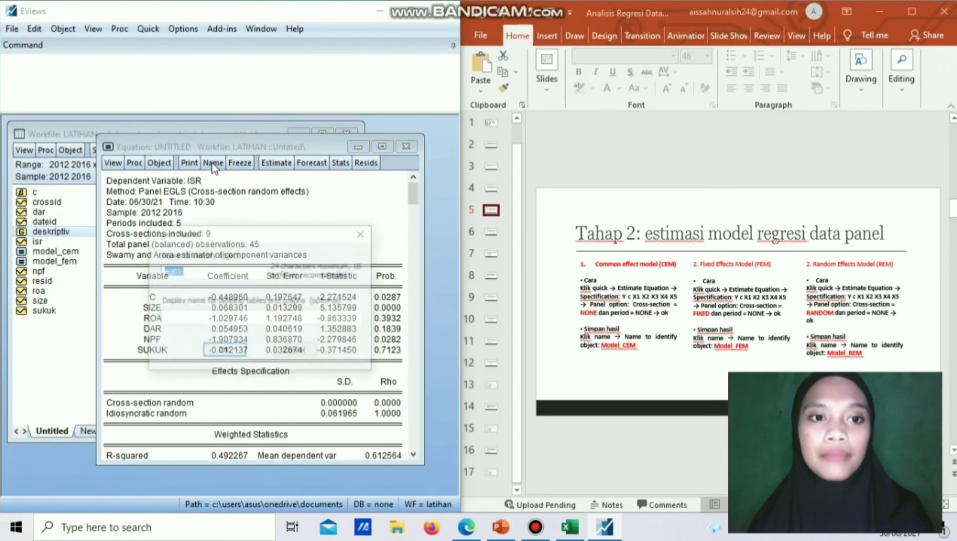
{"action": "type", "text": "MODE"}
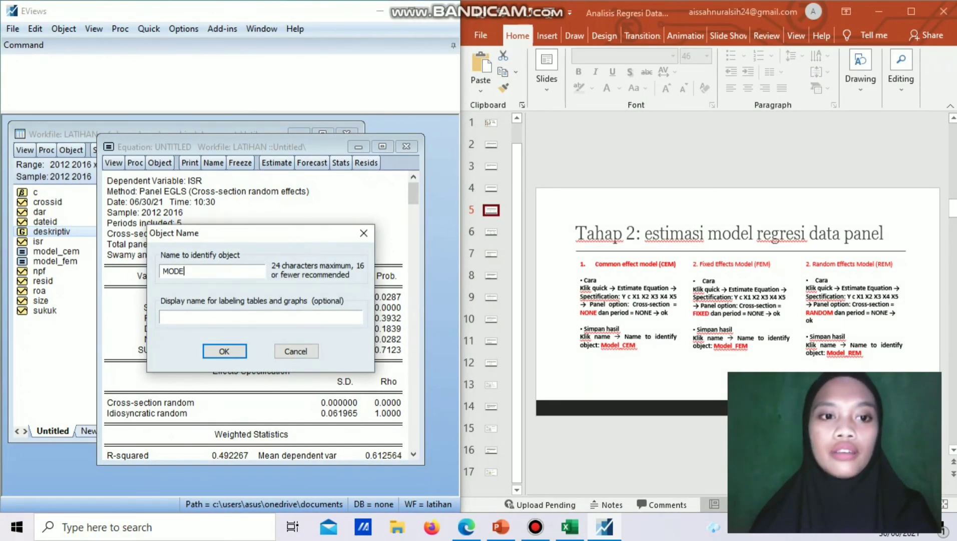
{"action": "type", "text": "L_"}
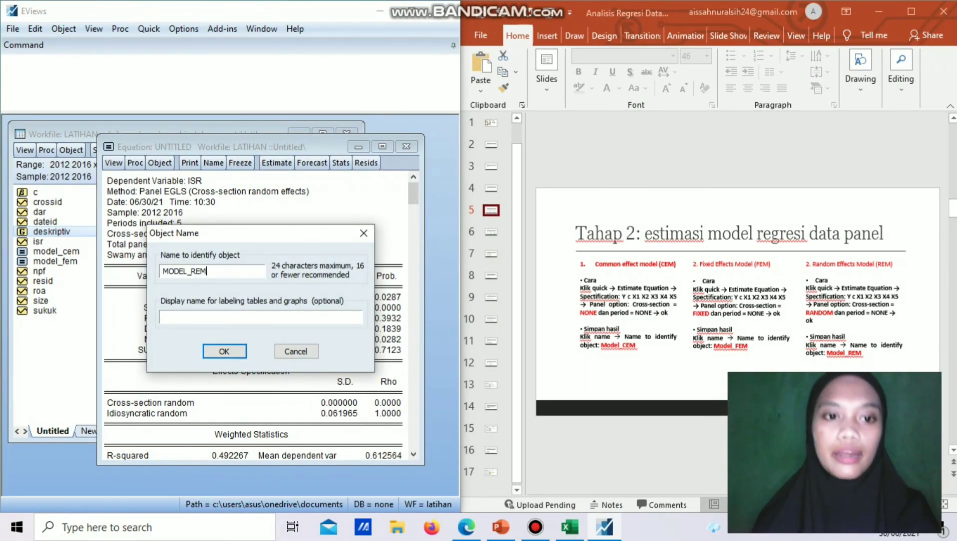
{"action": "type", "text": "REM"}
{"action": "left_click", "coordinate": [224, 351]}
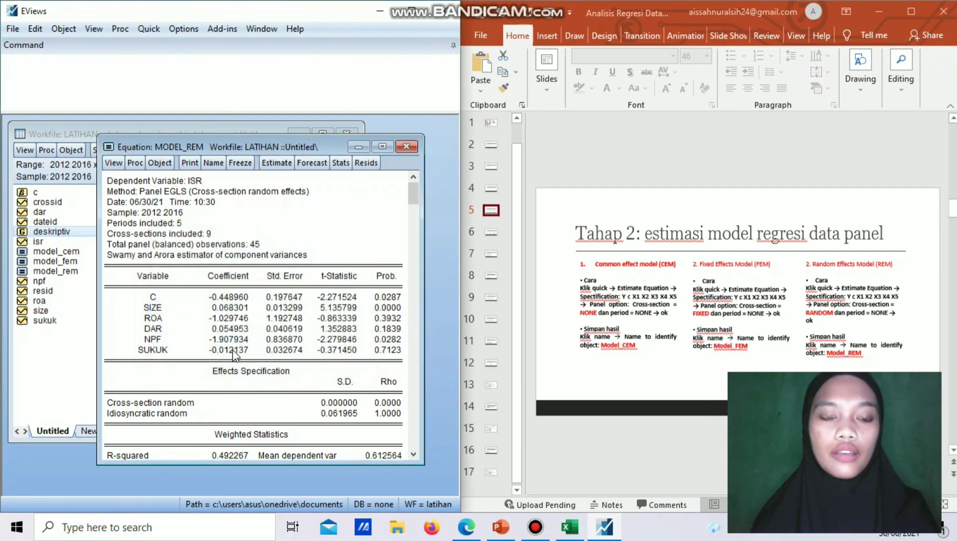